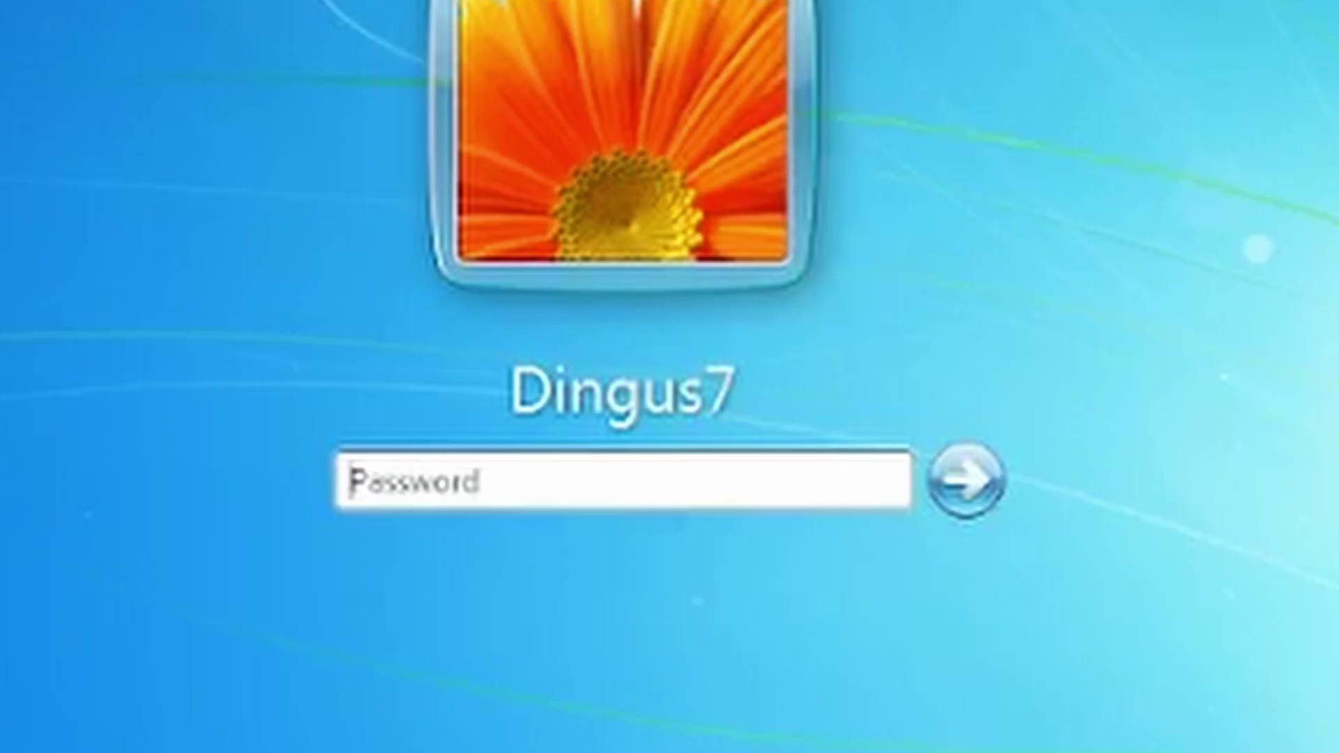
# Step: Sign in to the Windows 7 guest account with its password
pyautogui.write('a')
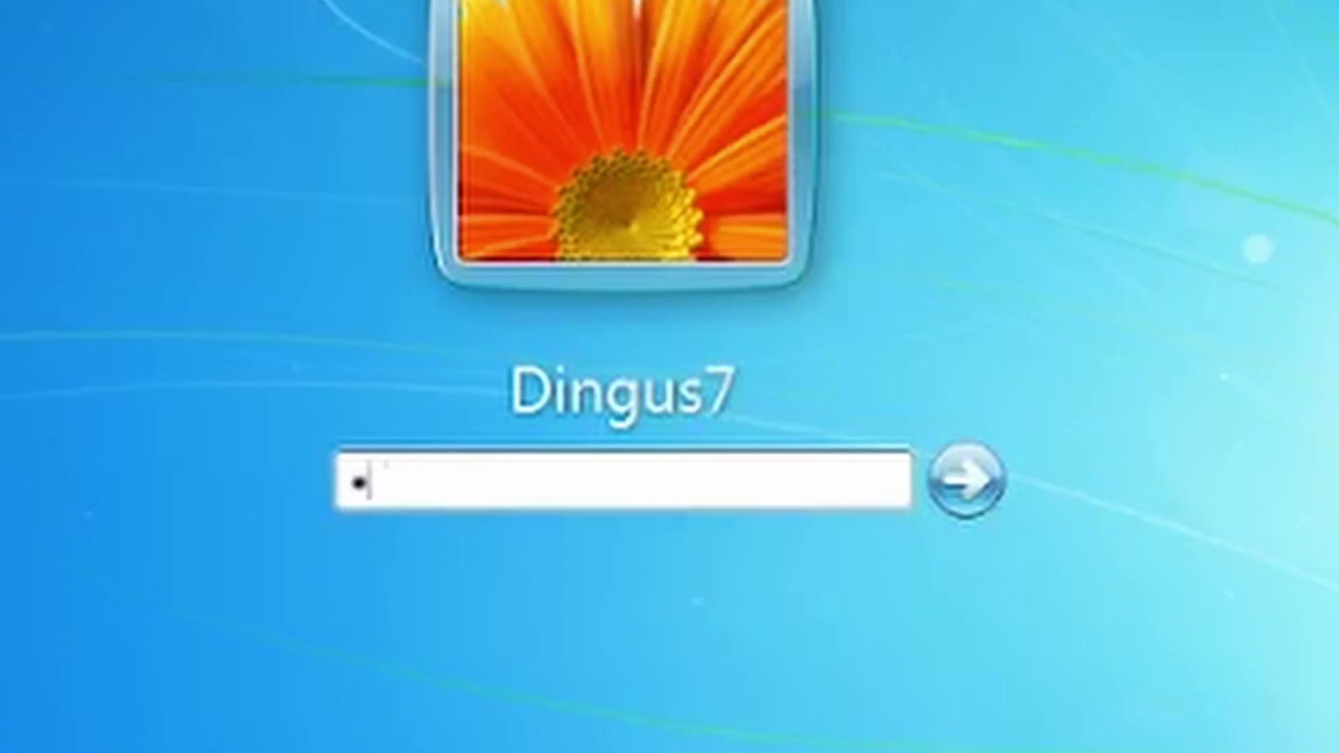
pyautogui.write('aaaaaa')
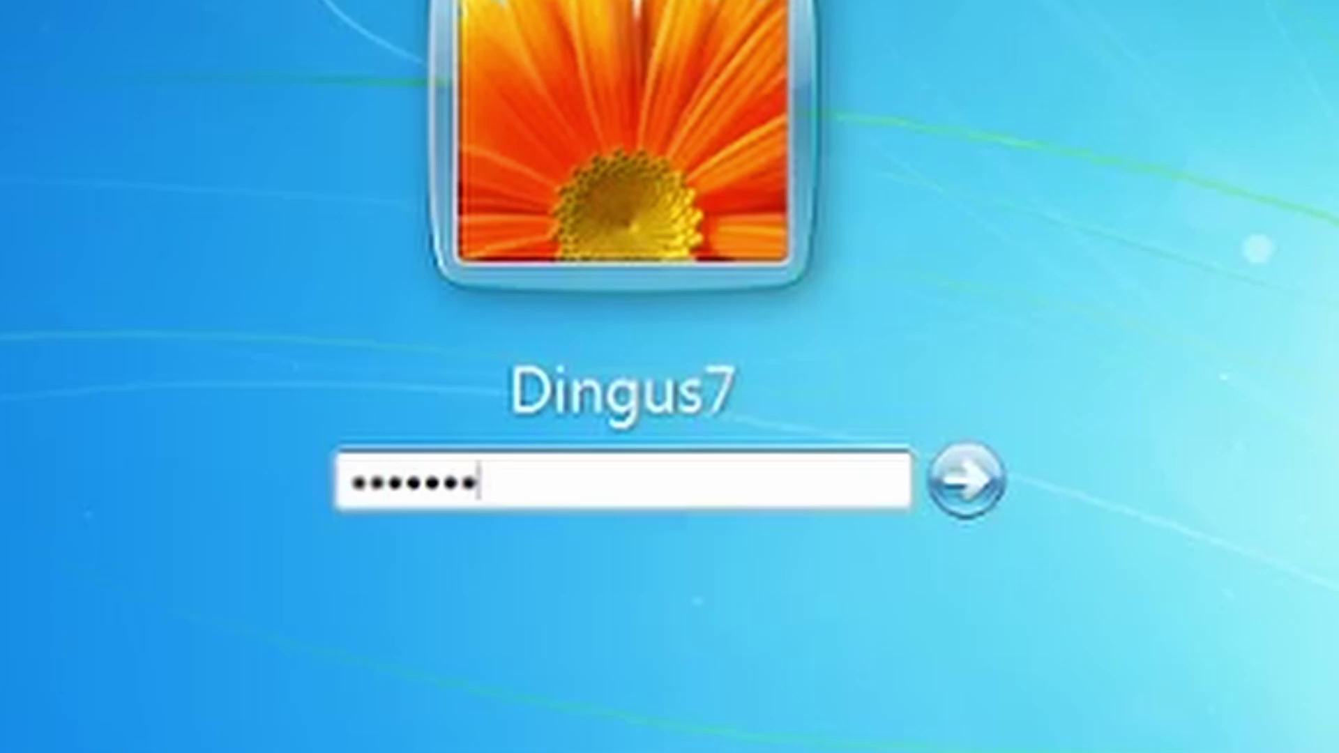
pyautogui.press('Return')
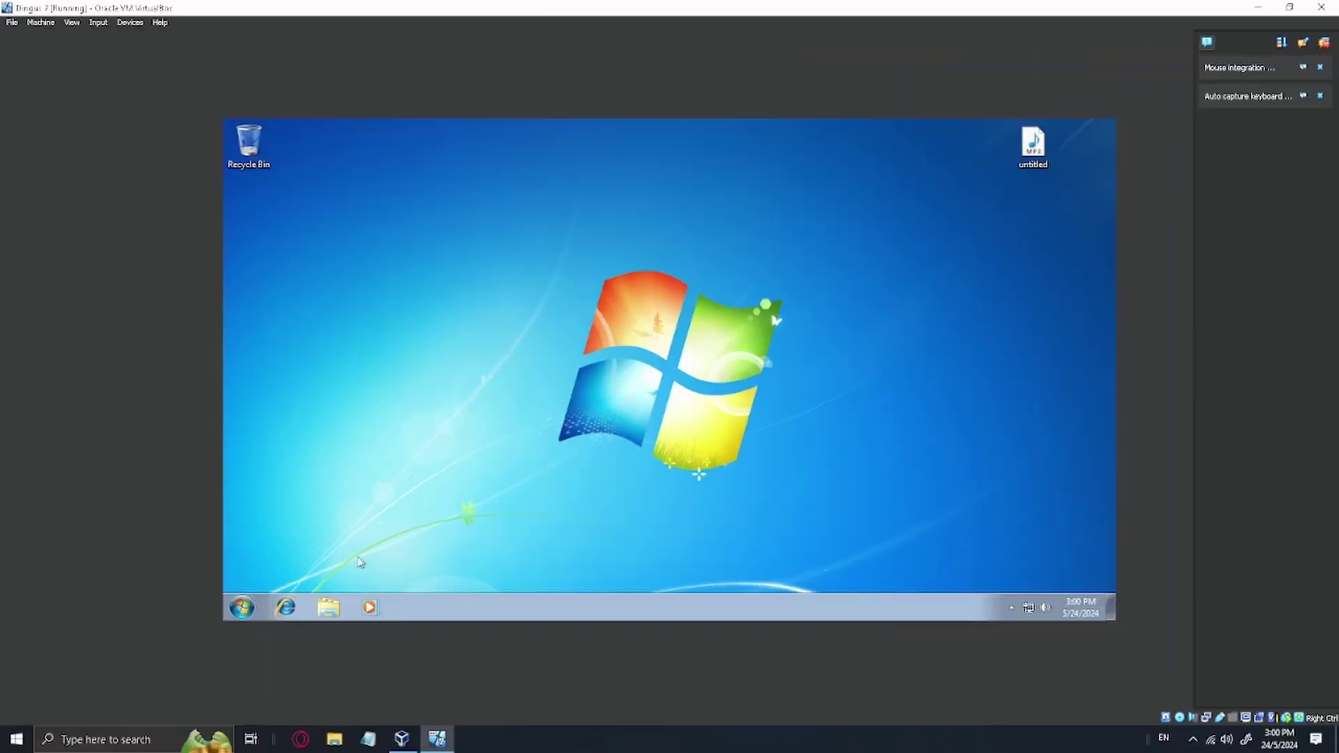
# Step: Start guest Internet Explorer, then restore and reposition the VirtualBox Manager window beside the VM
pyautogui.click(285, 608)
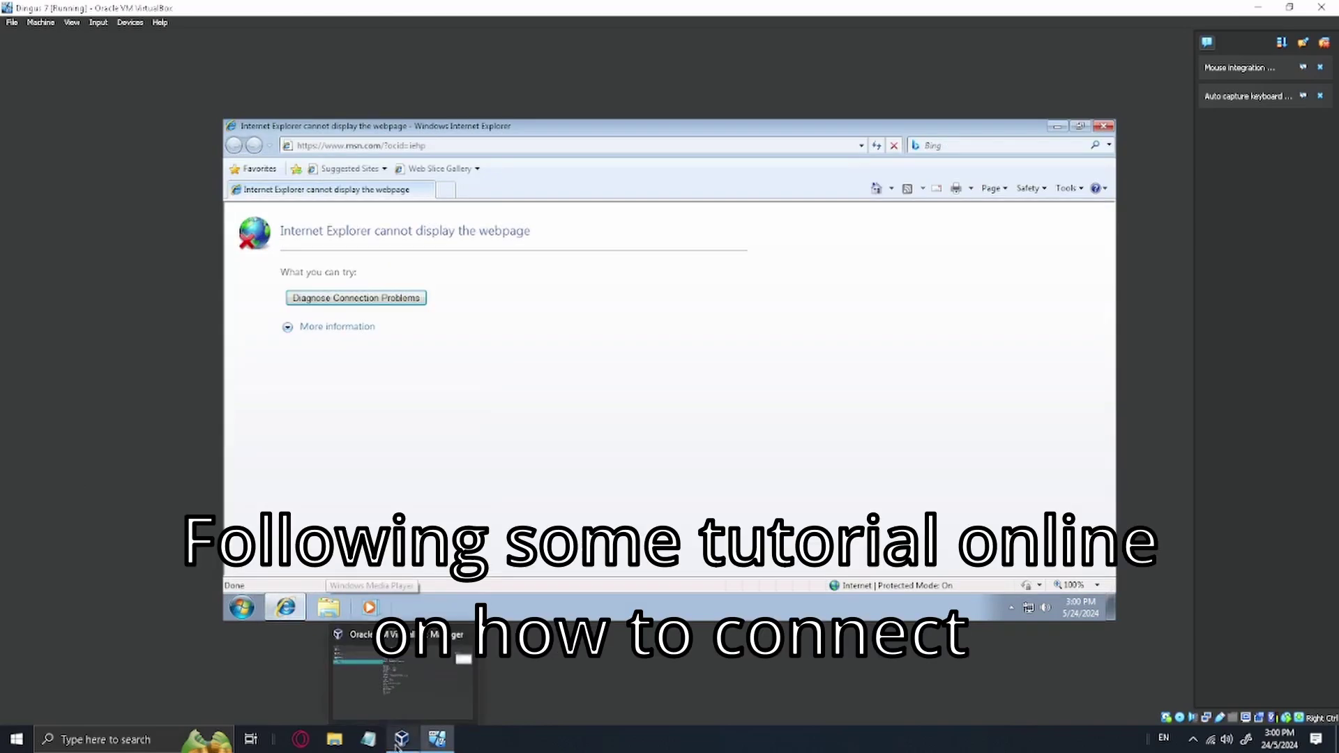
pyautogui.click(402, 739)
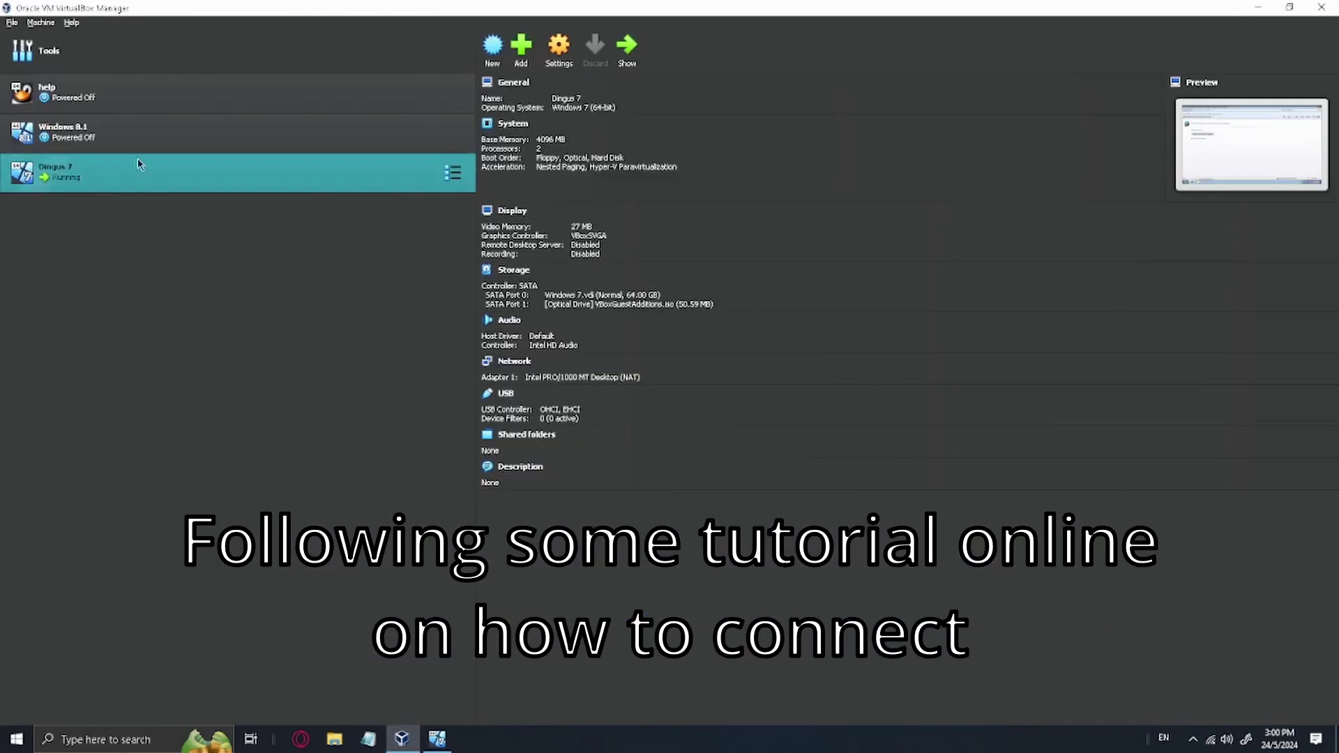
pyautogui.click(1290, 7)
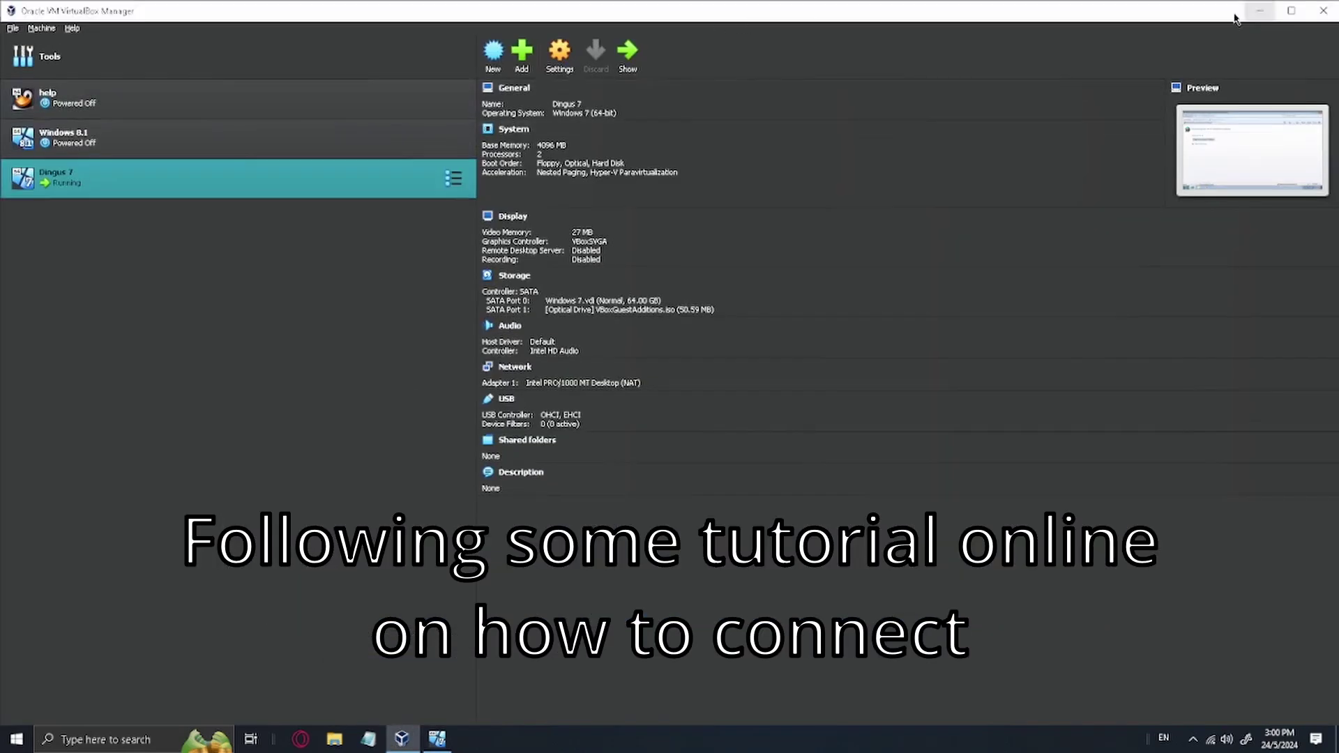
pyautogui.moveTo(1234, 18); pyautogui.dragTo(1215, 62)
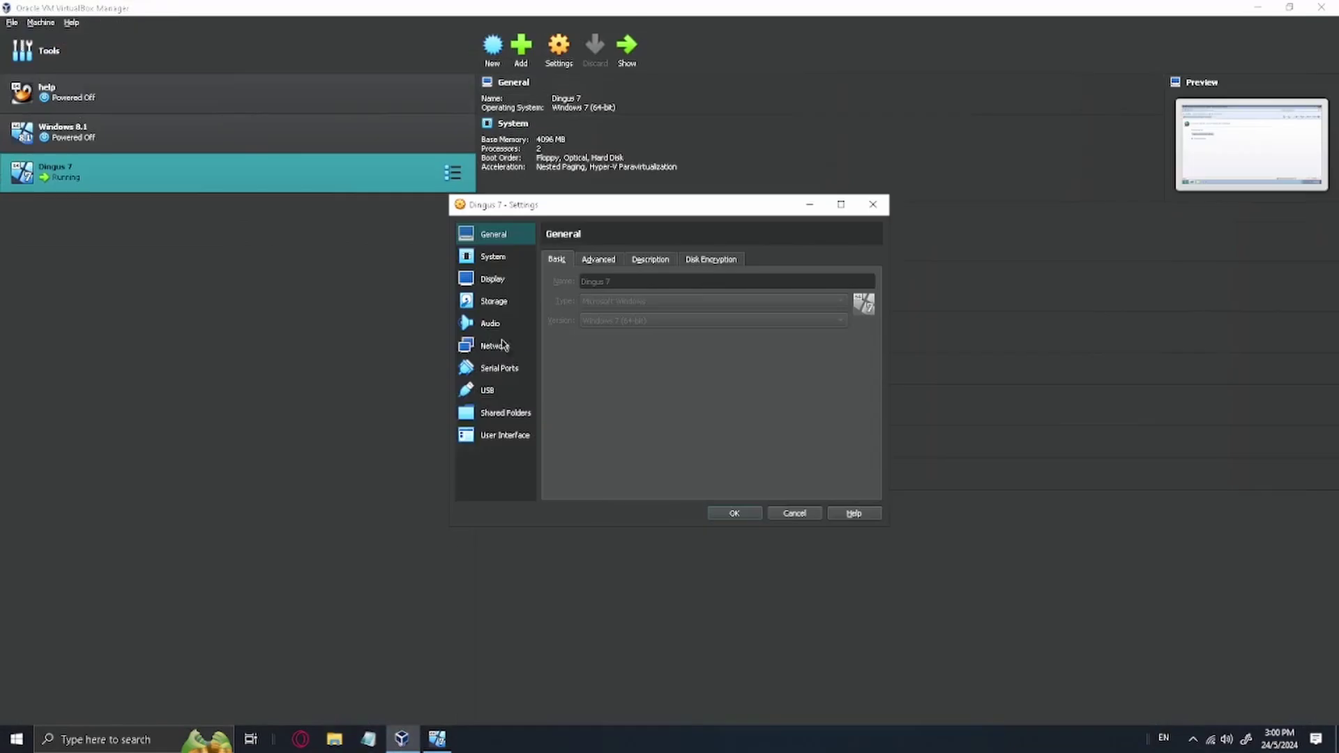
# Step: Switch the VM's network adapter 1 from NAT to Internal Network 'intnet' and save
pyautogui.click(499, 345)
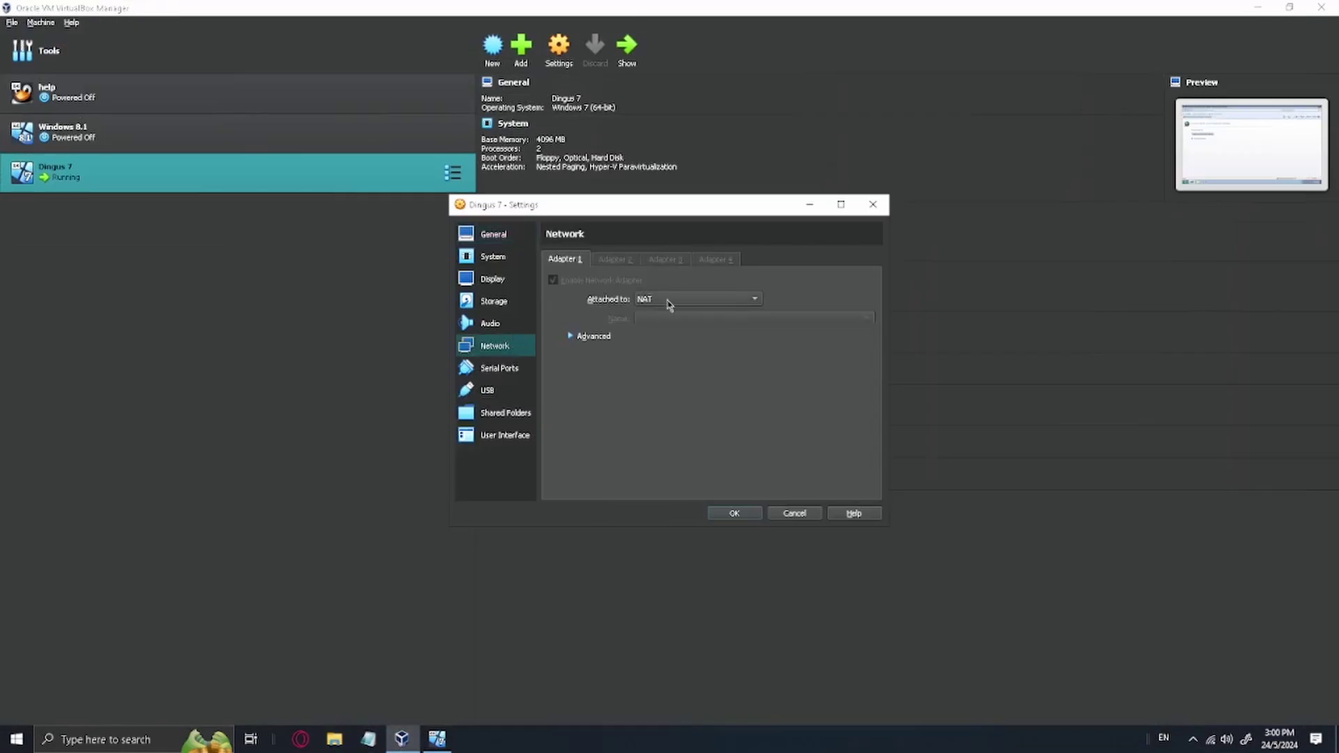
pyautogui.click(572, 336)
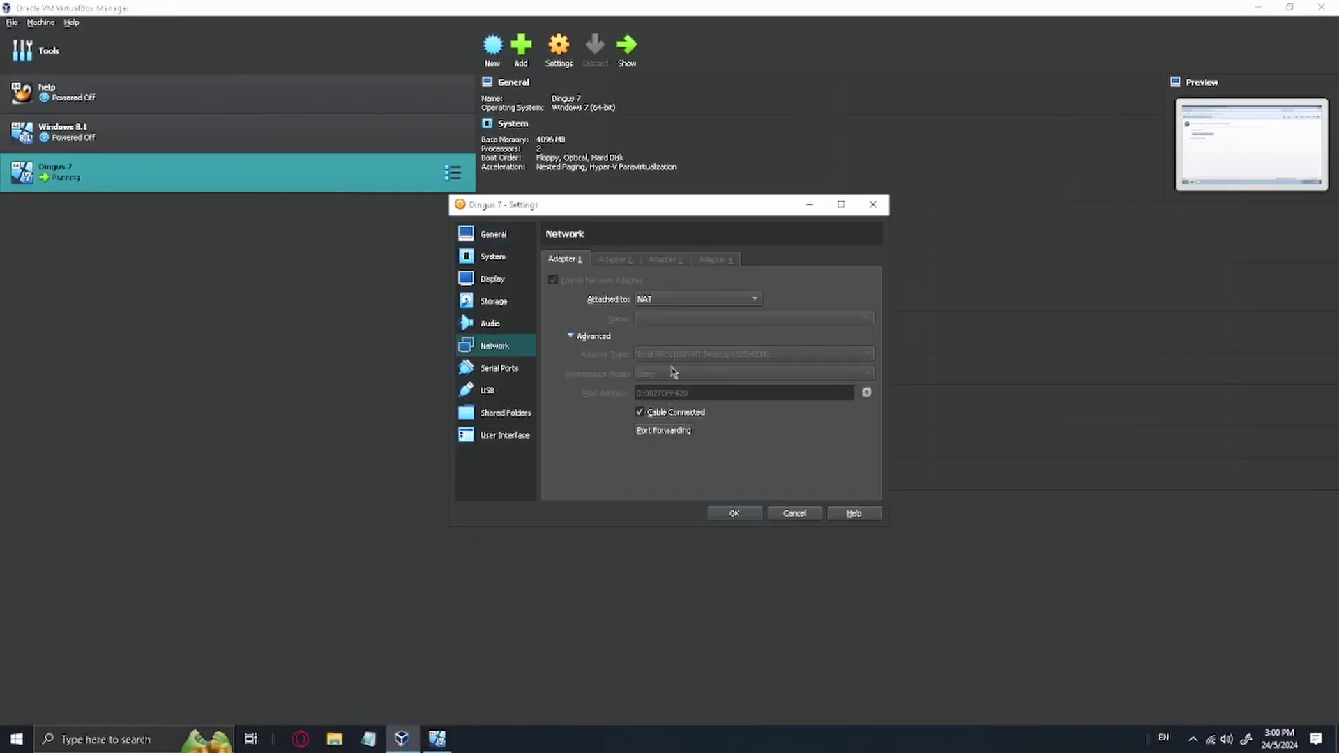
pyautogui.click(682, 302)
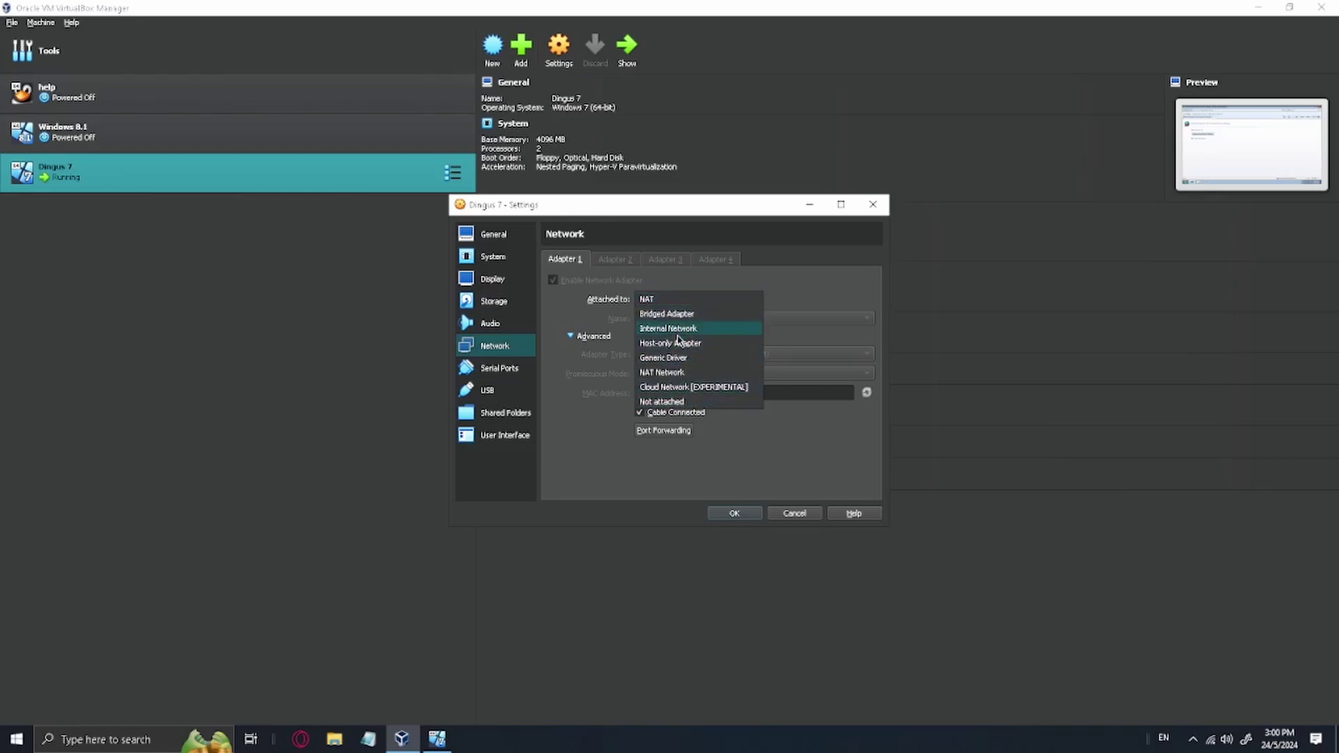
pyautogui.click(677, 328)
pyautogui.click(757, 509)
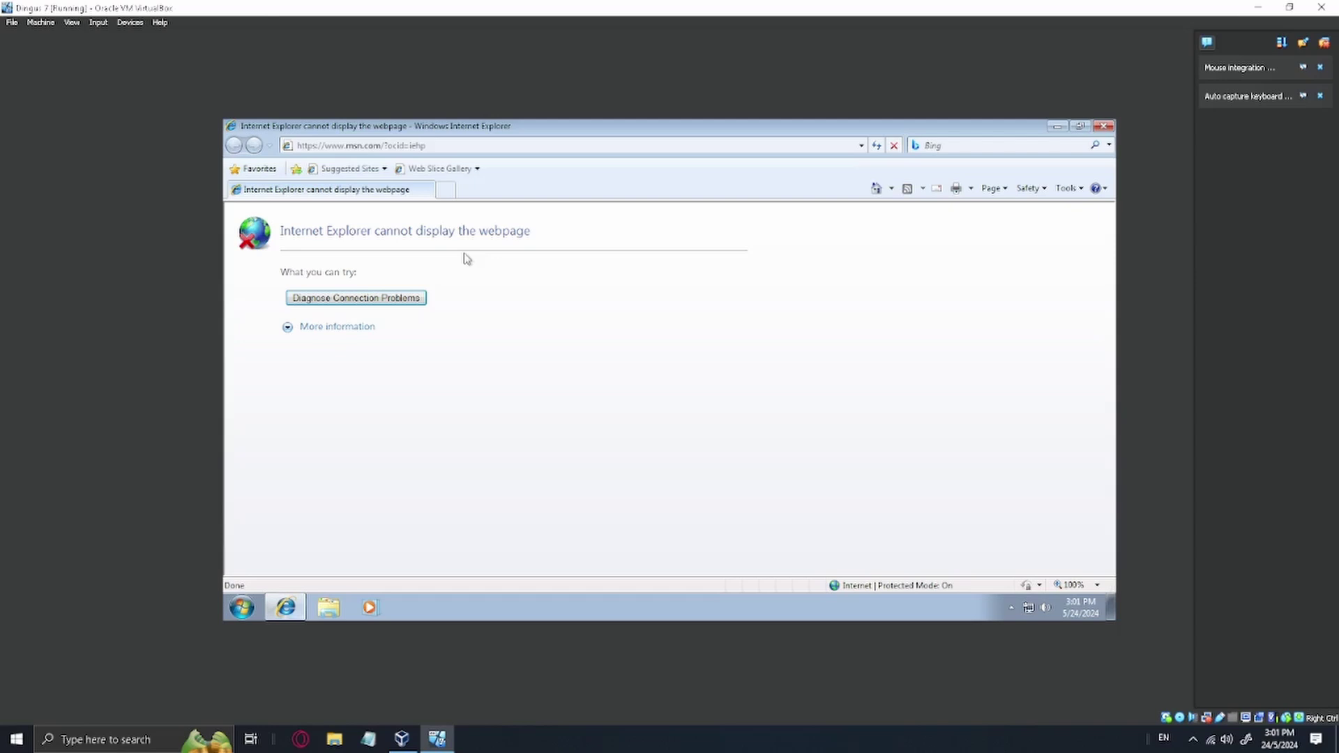
# Step: Search Bing for 'download chrome' using the suggested query
pyautogui.click(445, 189)
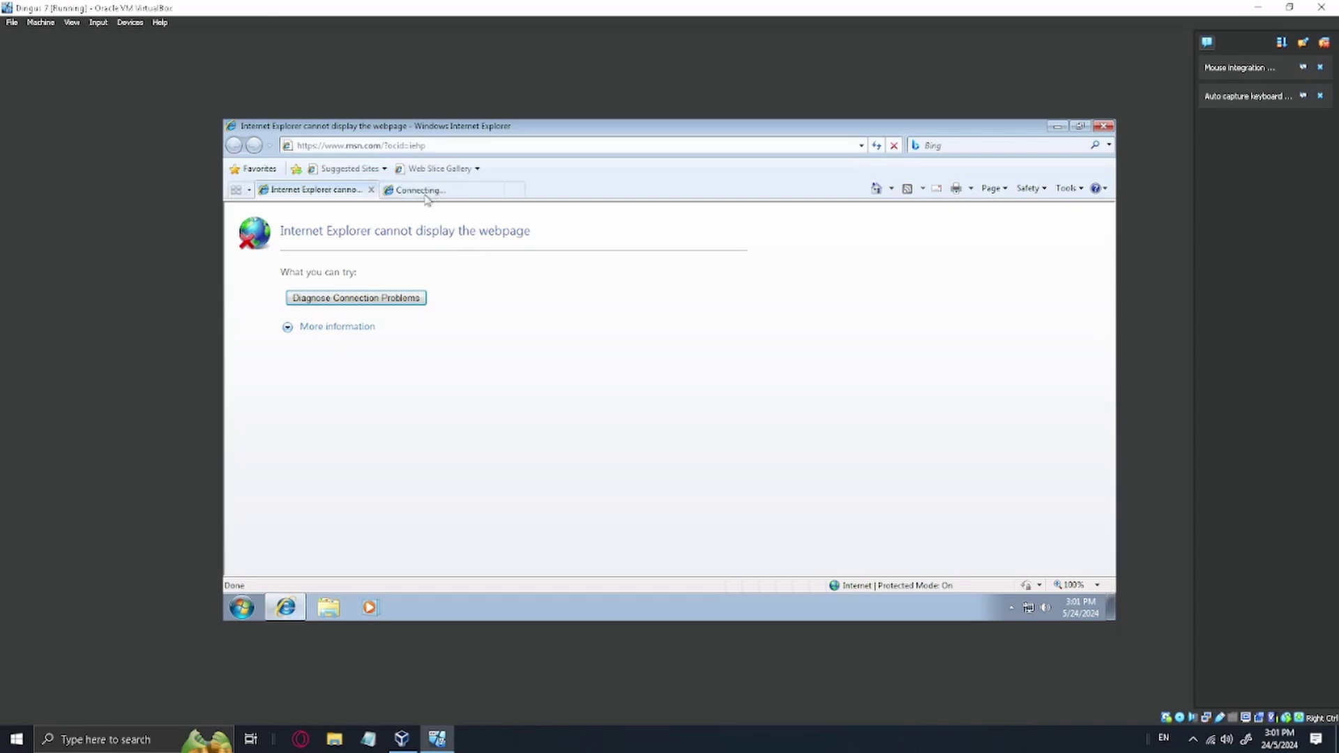
pyautogui.click(391, 199)
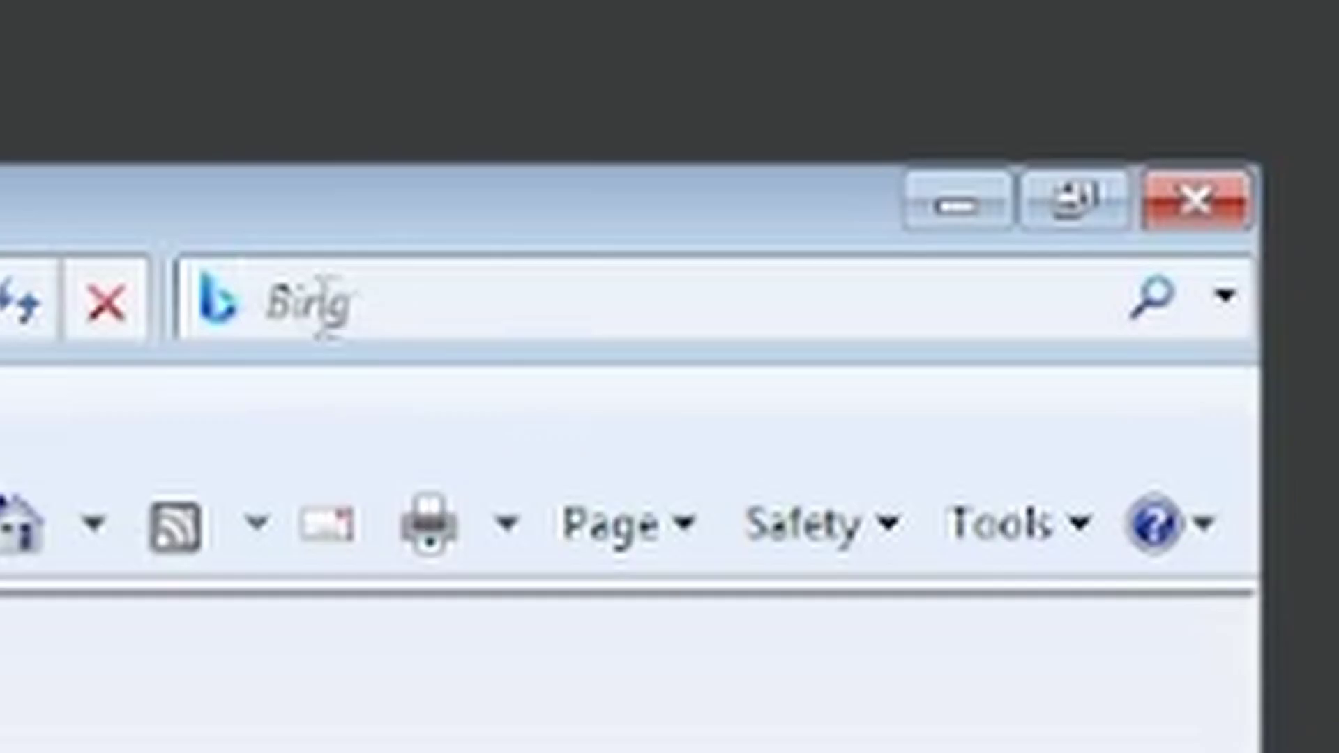
pyautogui.click(936, 145)
pyautogui.write('d')
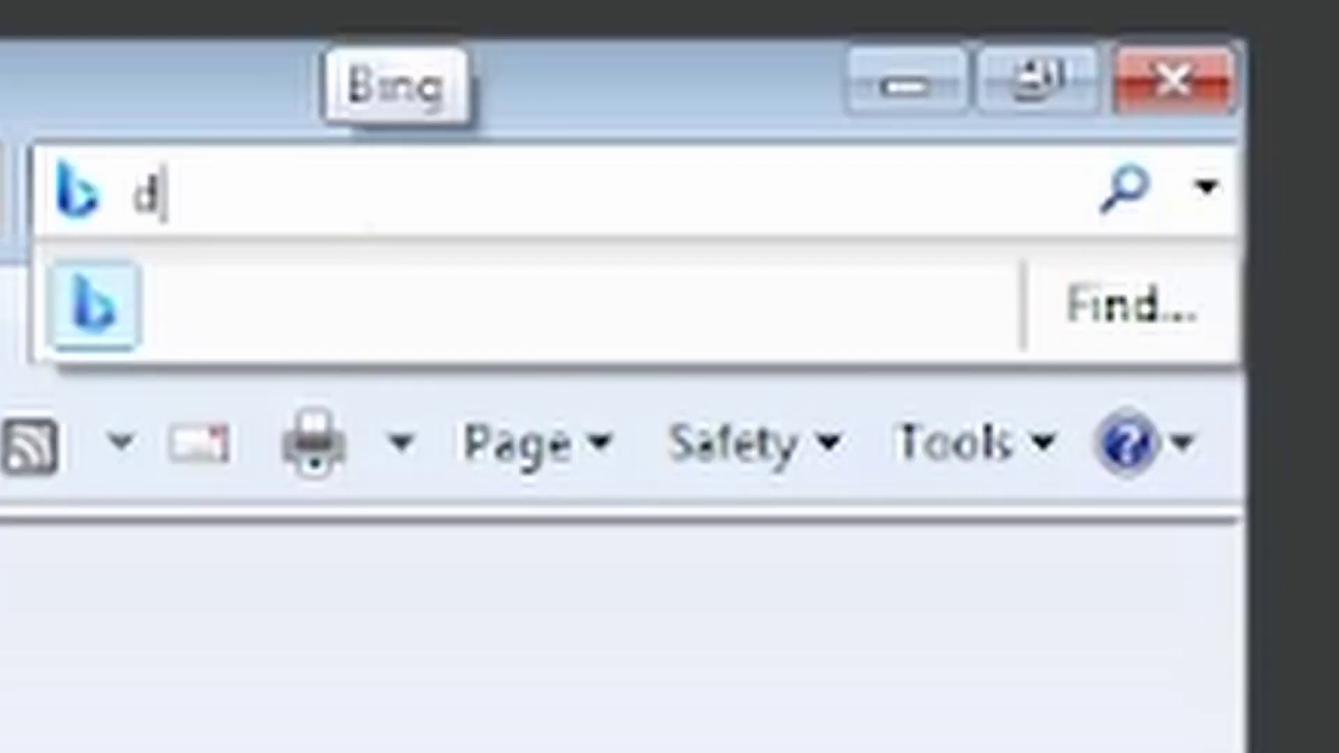
pyautogui.write('ownload')
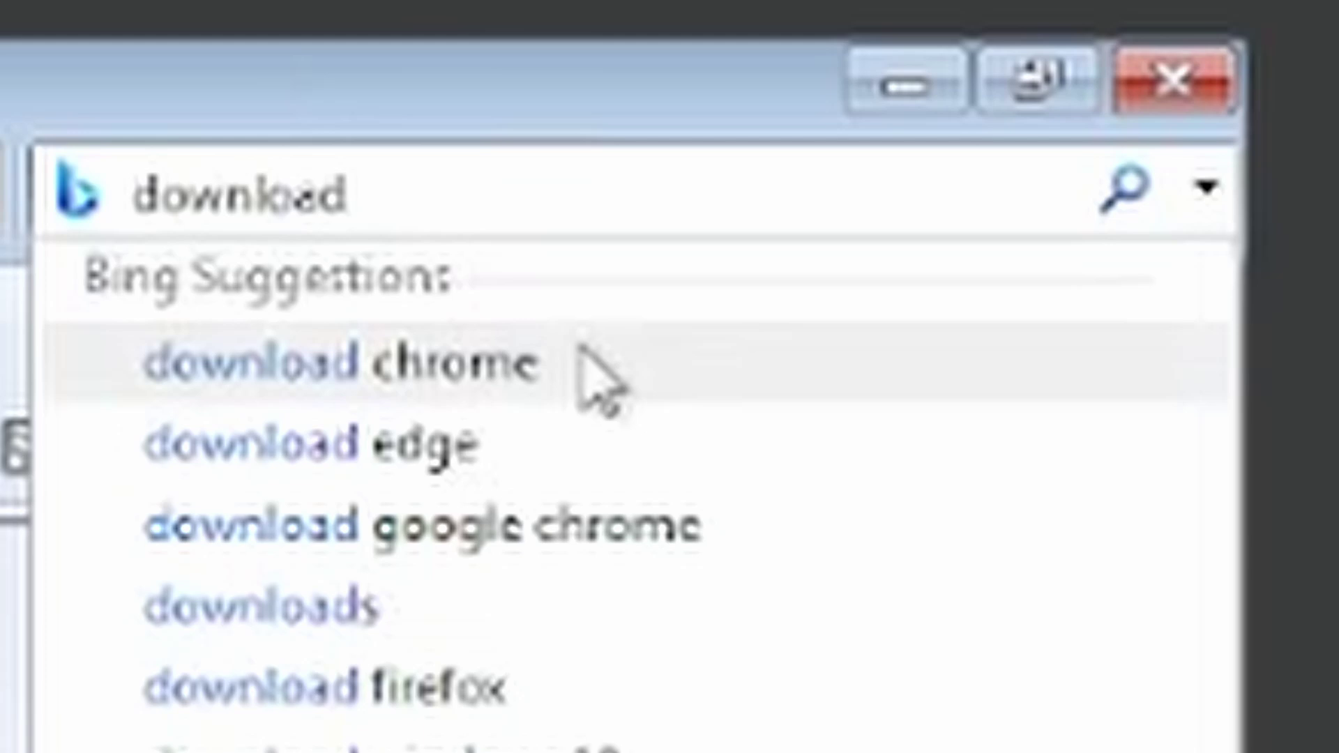
pyautogui.click(469, 452)
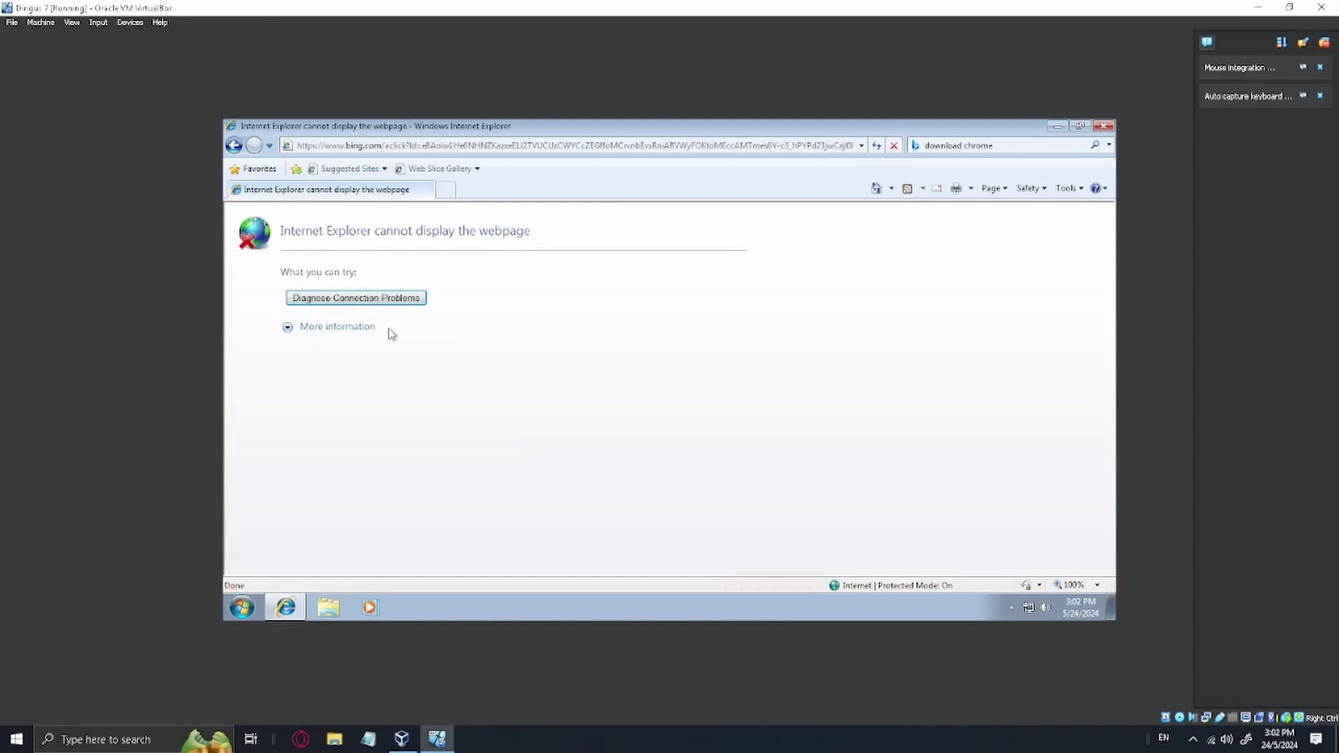
# Step: Return to the 'download chrome' results and follow the Google Chrome 'Download Now' link
pyautogui.click(234, 146)
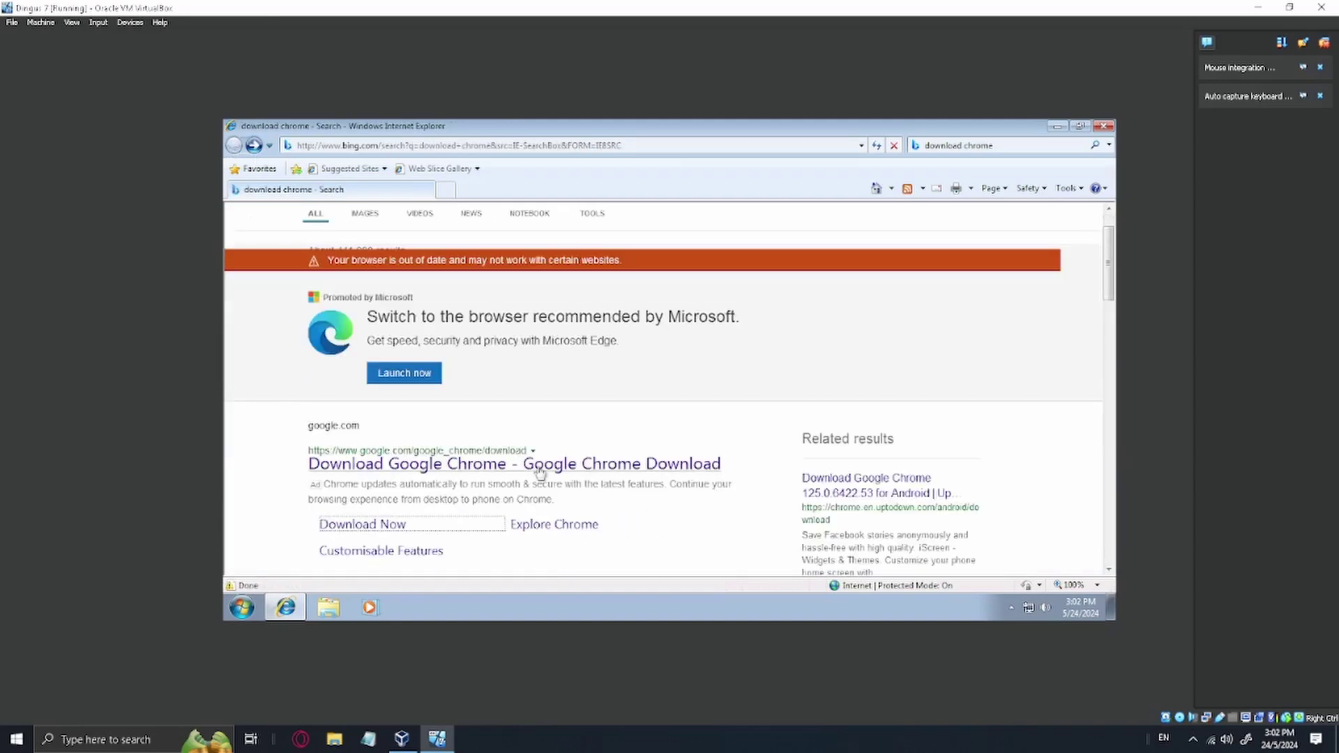
pyautogui.scroll(-2, 409, 404)
pyautogui.scroll(2, 412, 409)
pyautogui.click(366, 471)
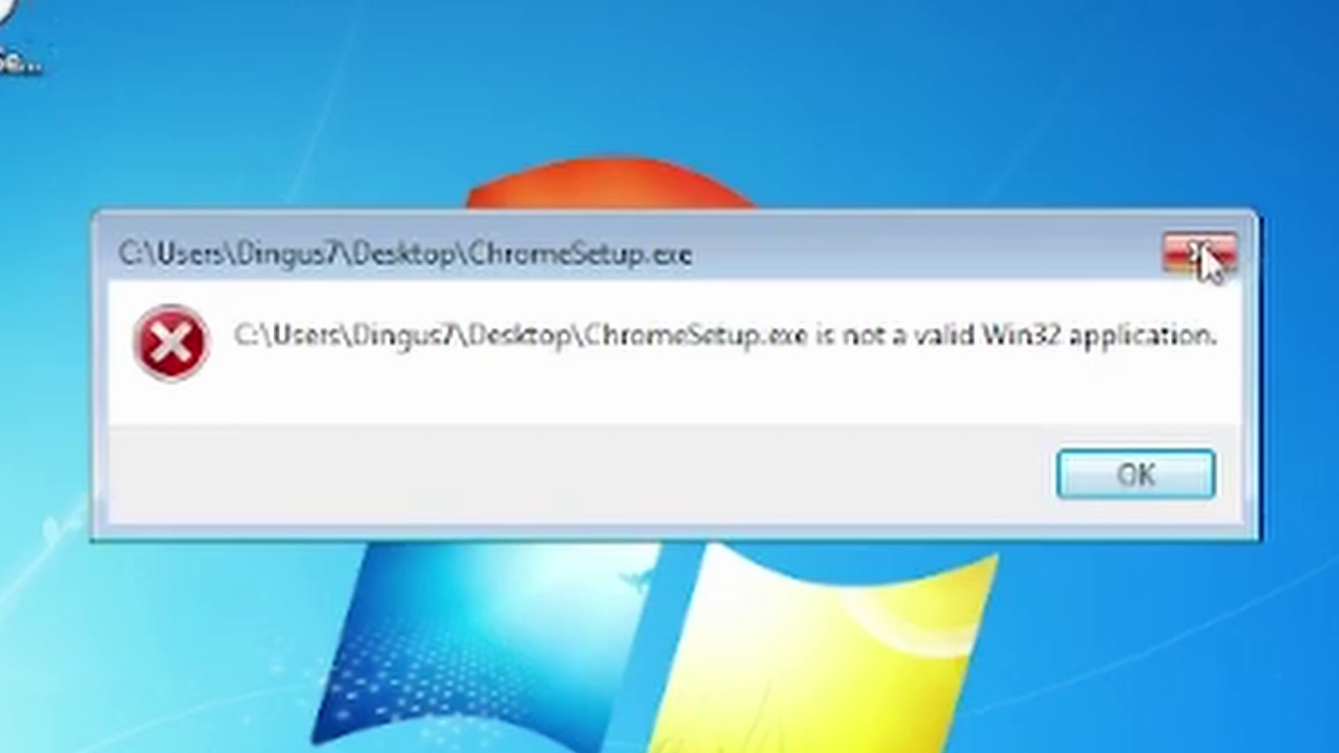
# Step: Run ChromeSetup.exe as administrator, approve UAC, and dismiss the 'not a valid Win32 application' error
pyautogui.click(1166, 252)
pyautogui.rightClick(562, 308)
pyautogui.click(636, 346)
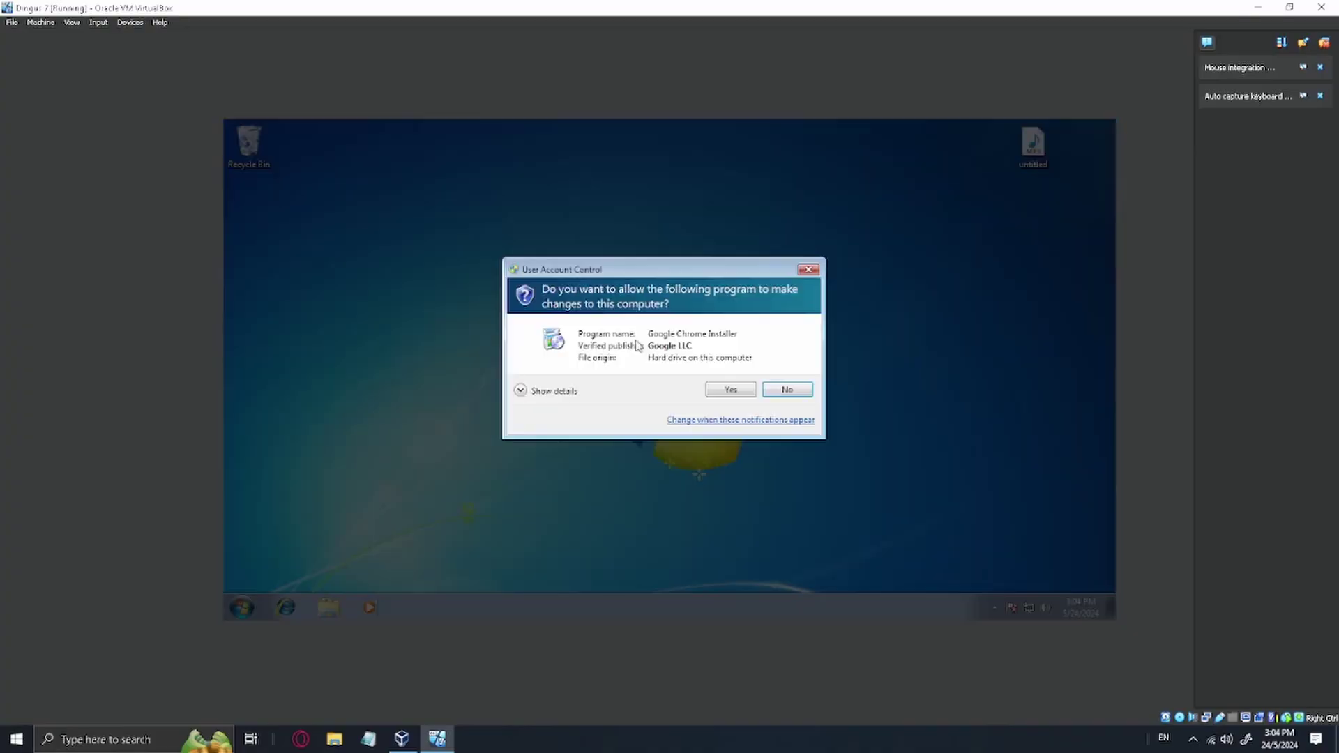
pyautogui.hotkey('alt', 'y')
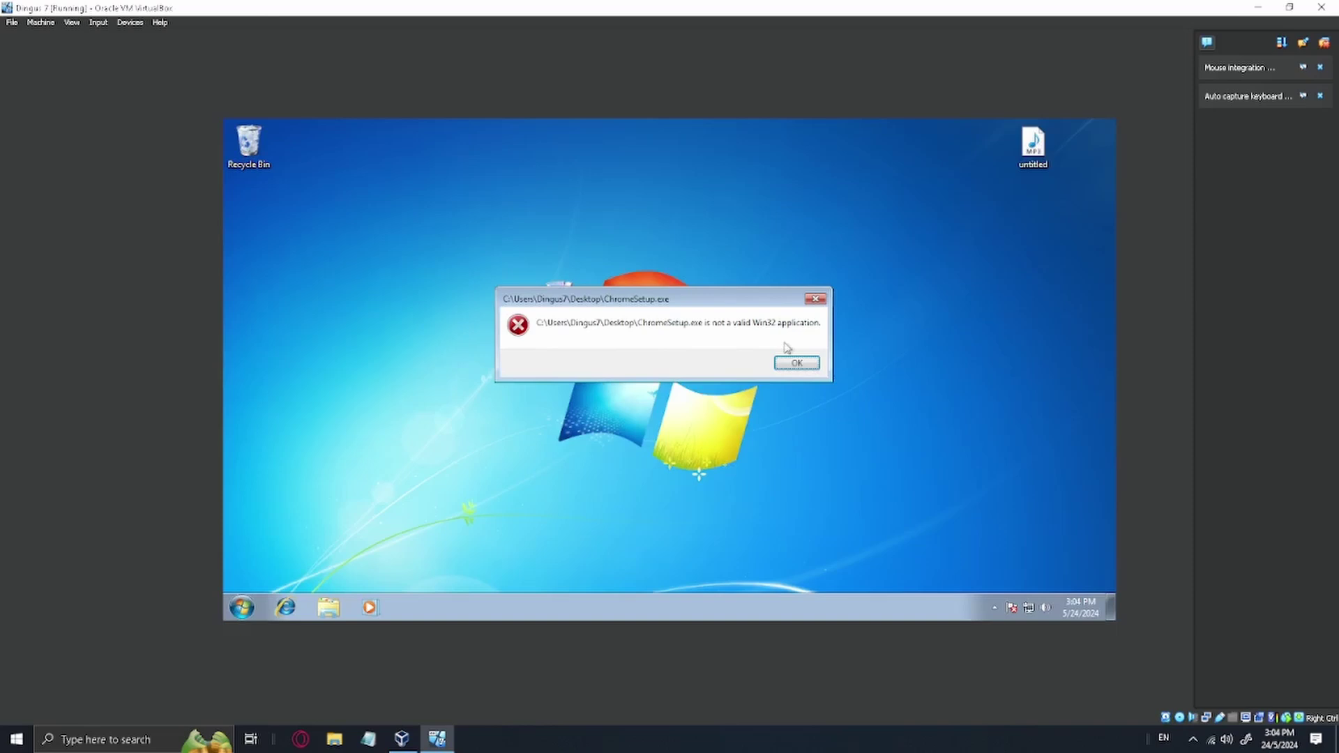
pyautogui.click(817, 301)
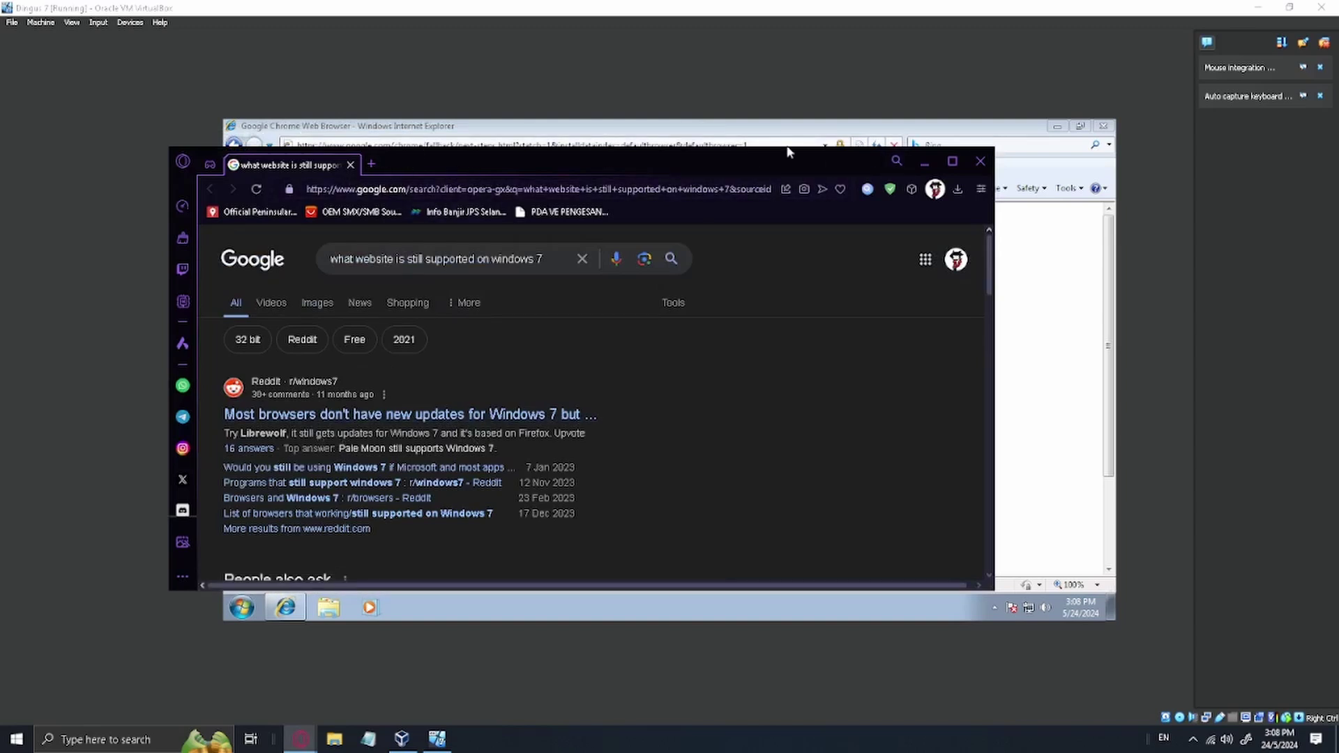
# Step: Move Opera GX aside behind the VM and enter palemoon.org in guest Internet Explorer's address bar
pyautogui.moveTo(810, 175); pyautogui.dragTo(149, 176)
pyautogui.click(149, 176)
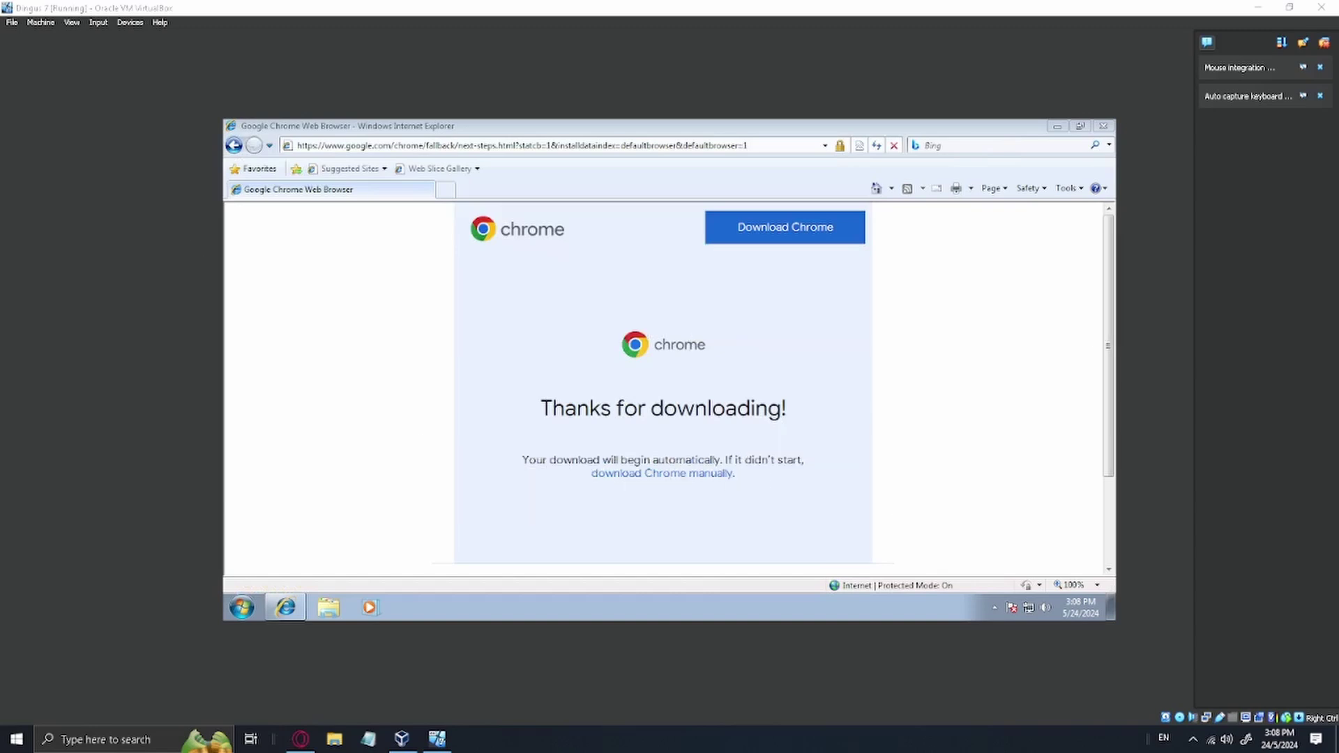
pyautogui.click(639, 144)
pyautogui.write('pale')
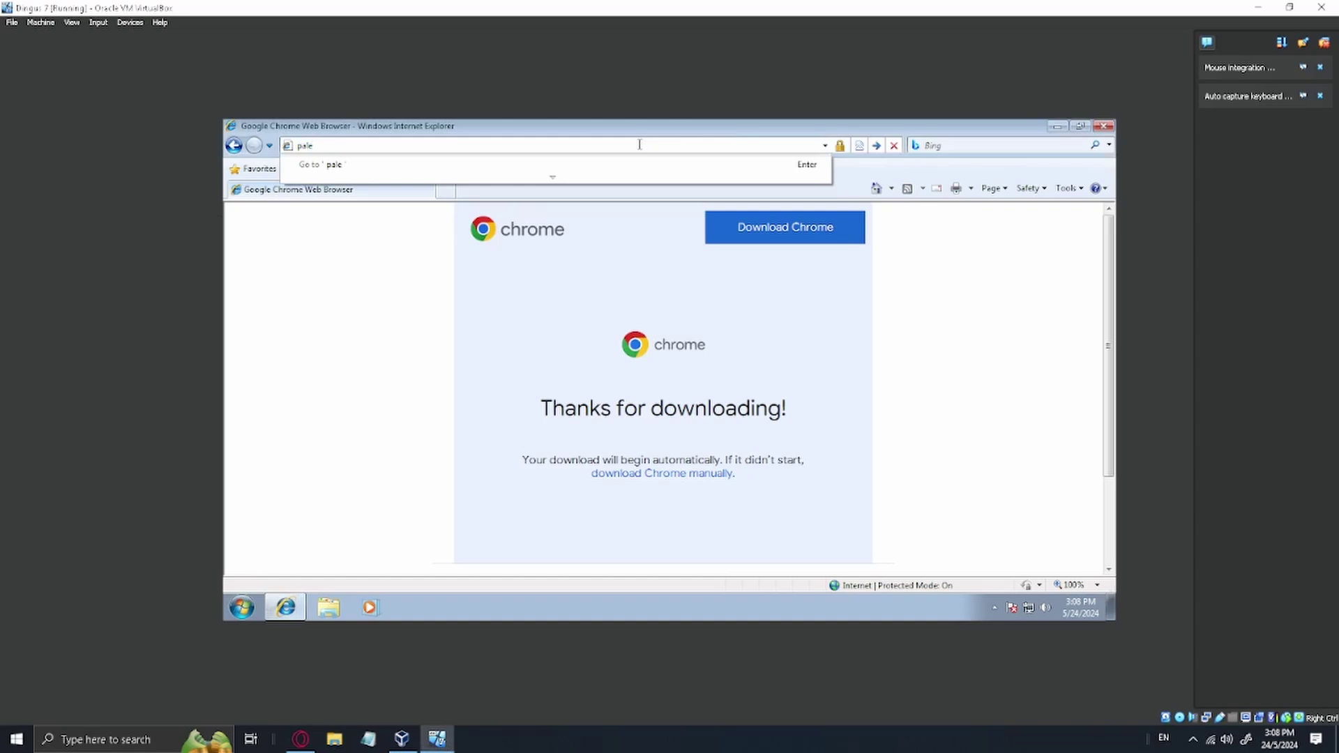
pyautogui.write('moon.org')
# Step: Load palemoon.org and follow its 'Download now' link to palemoon.org/download.shtml
pyautogui.press('Return')
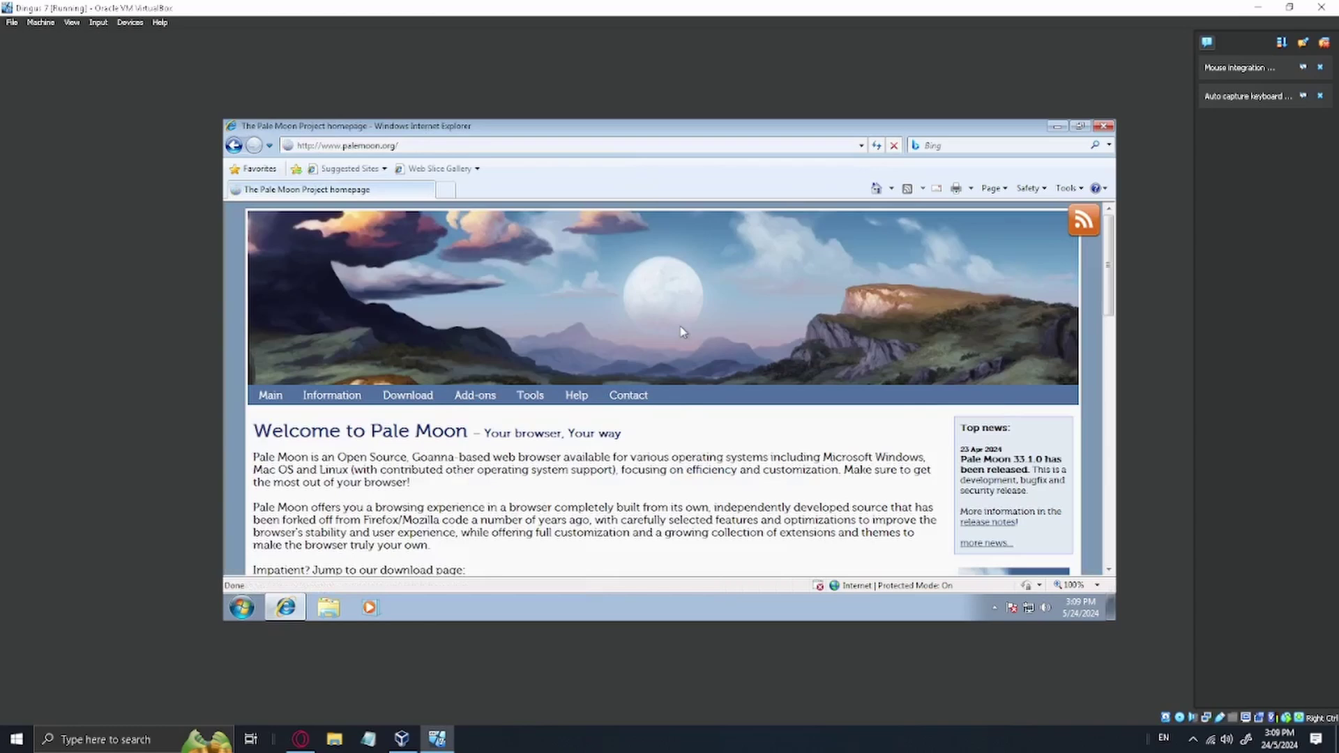
pyautogui.scroll(-5, 683, 332)
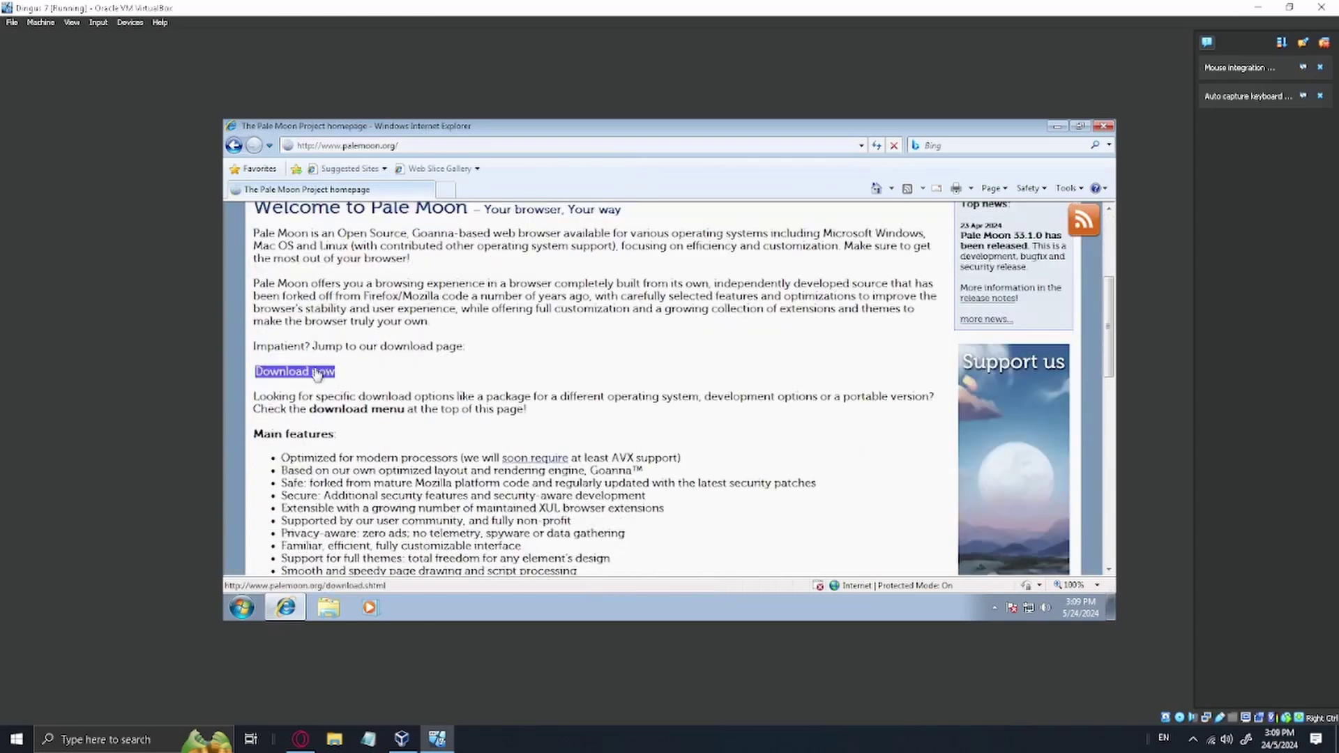
pyautogui.scroll(5, 418, 374)
pyautogui.scroll(-12, 772, 374)
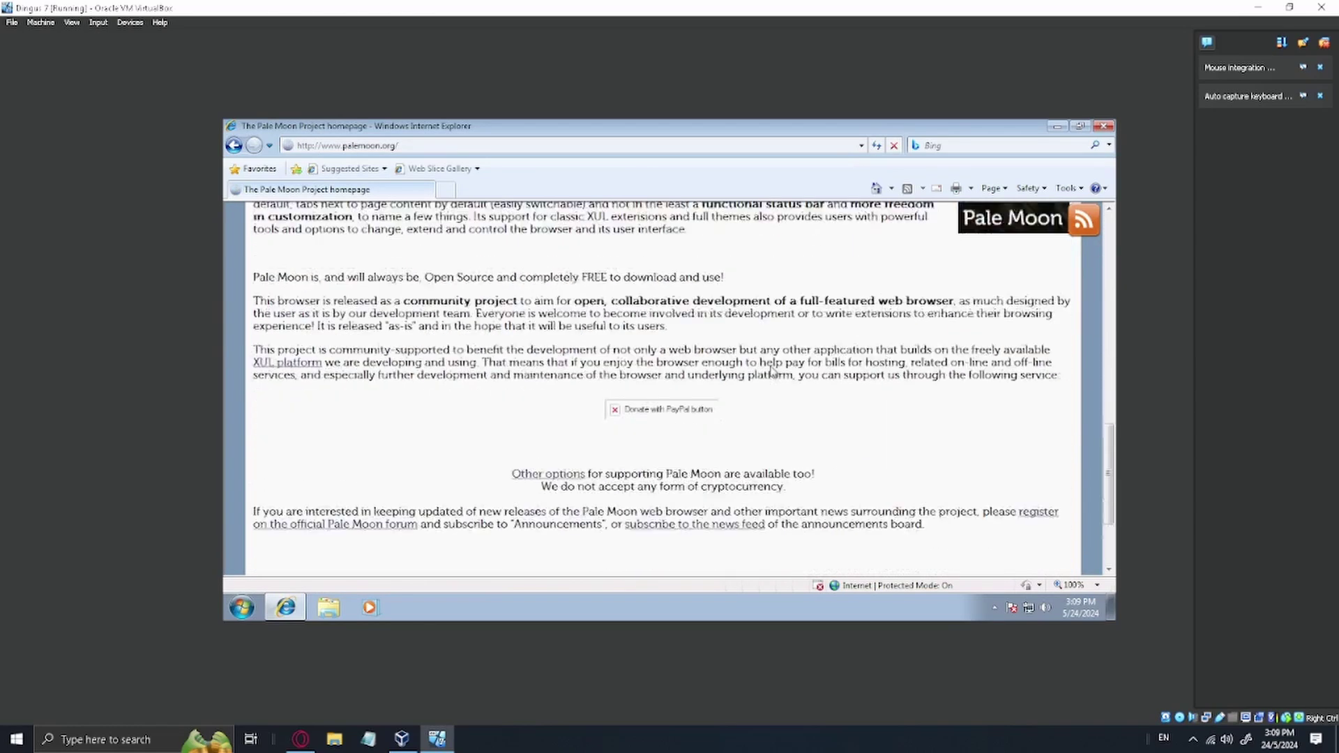
pyautogui.scroll(10, 773, 373)
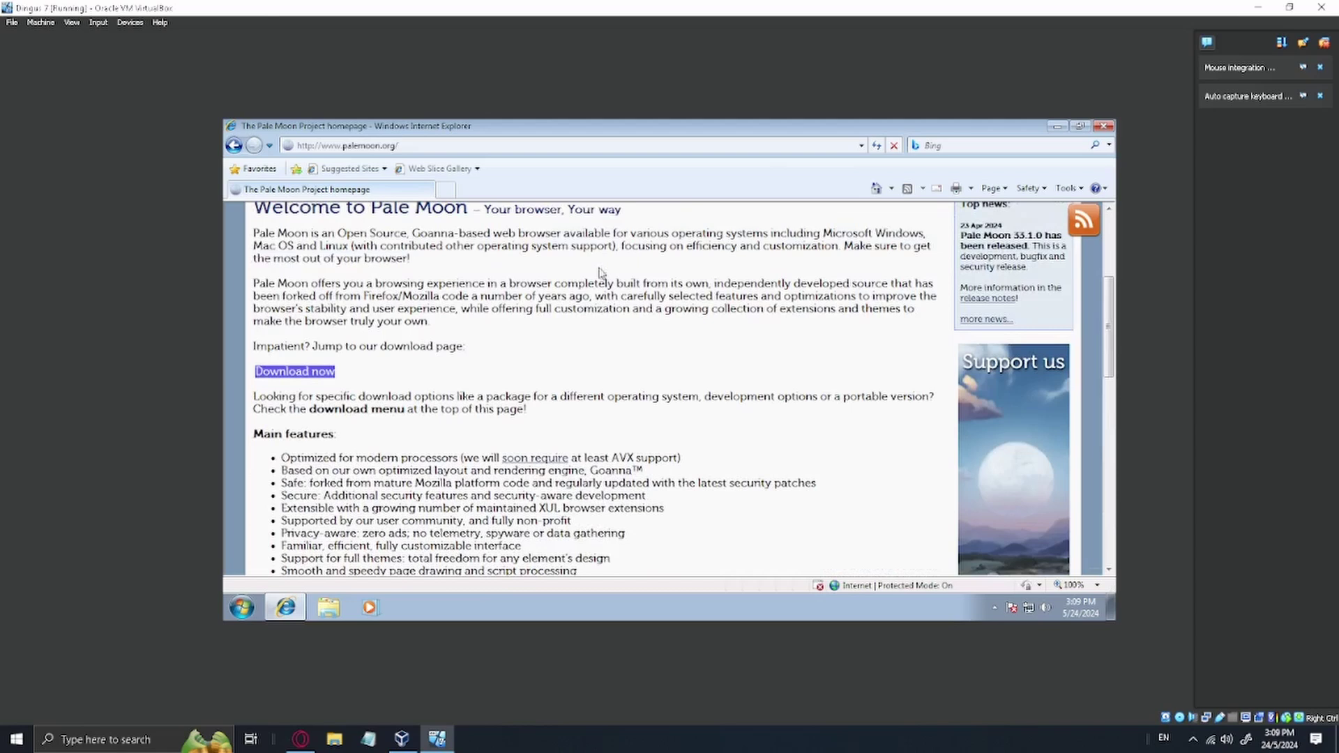
pyautogui.press('Return')
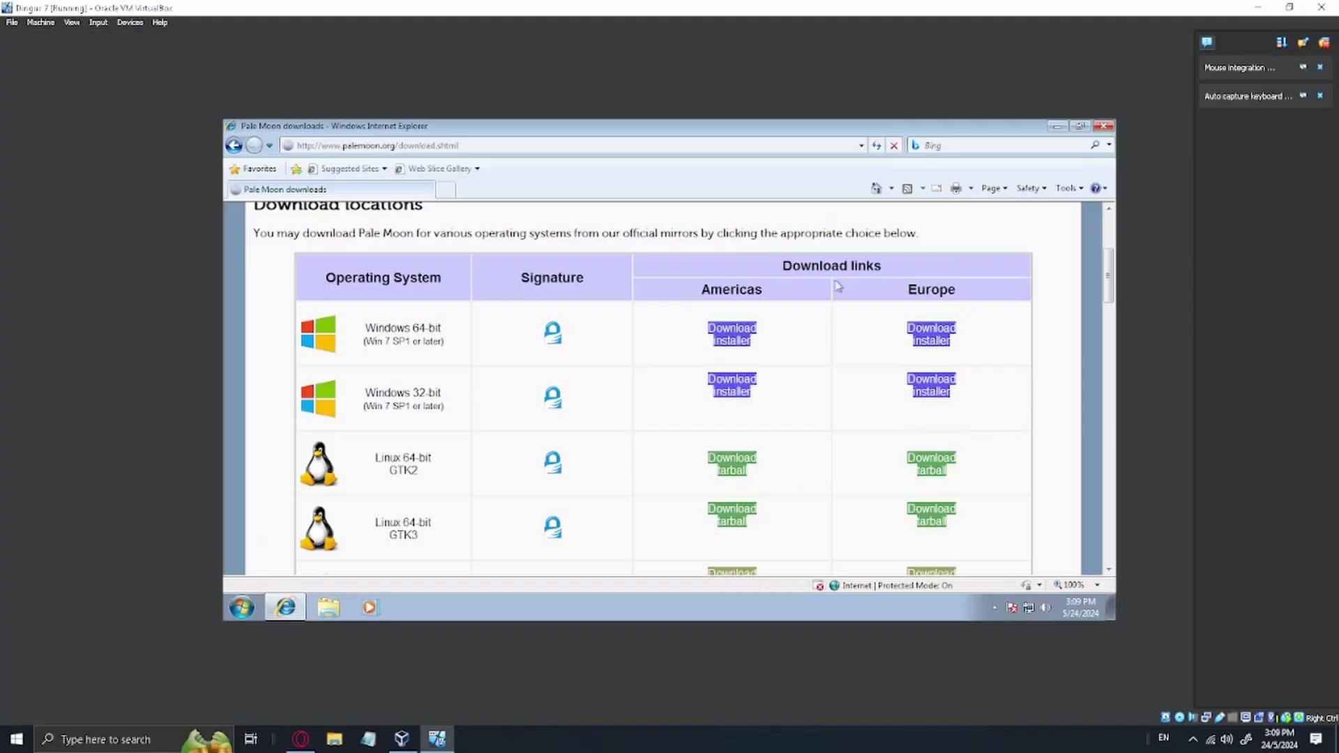
# Step: Download the Americas-mirror Windows 64-bit Pale Moon installer and run it, approving UAC
pyautogui.click(748, 341)
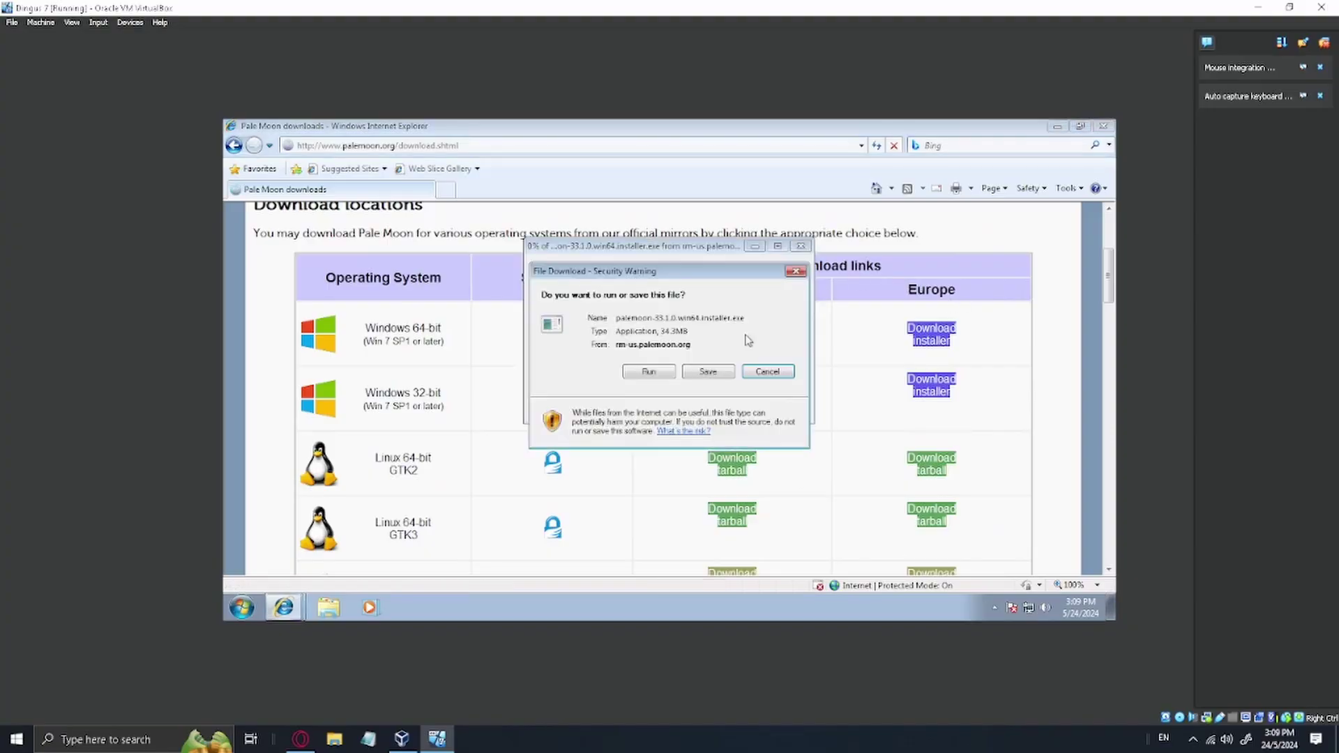
pyautogui.click(671, 375)
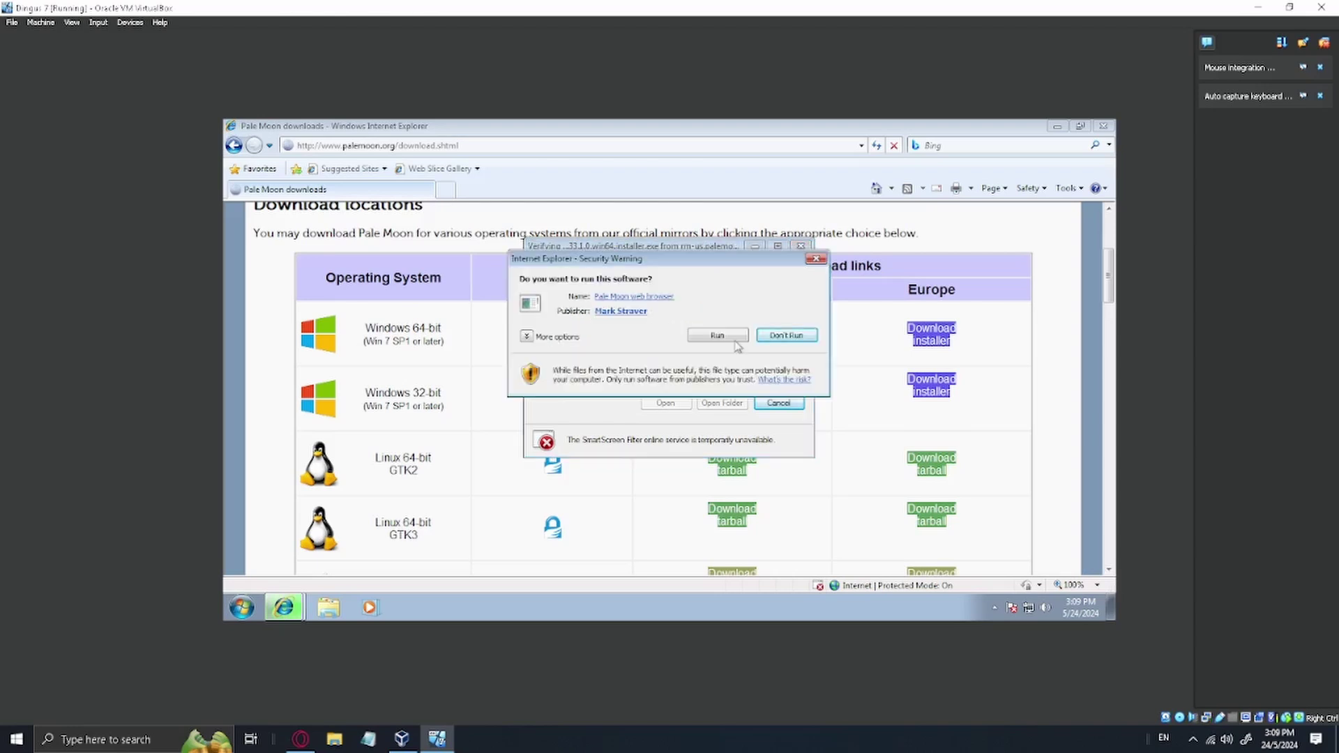
pyautogui.click(736, 338)
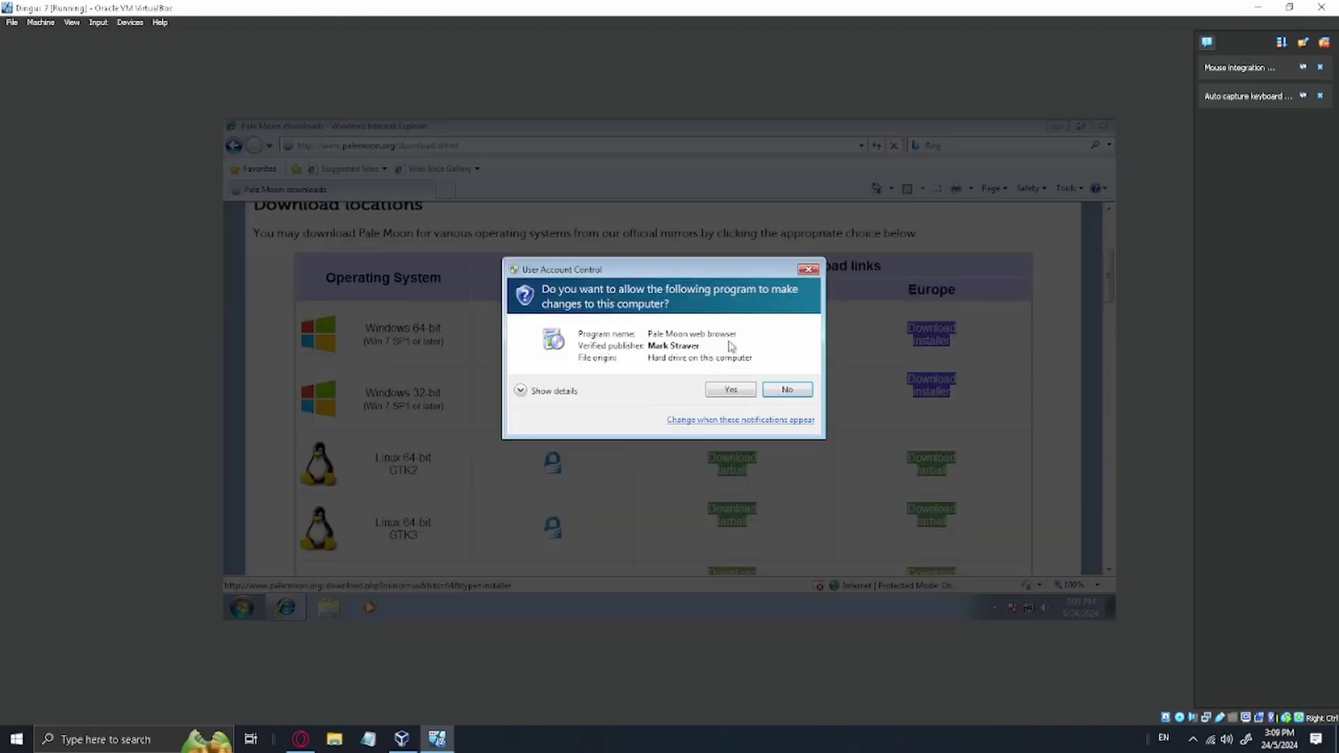
pyautogui.click(733, 390)
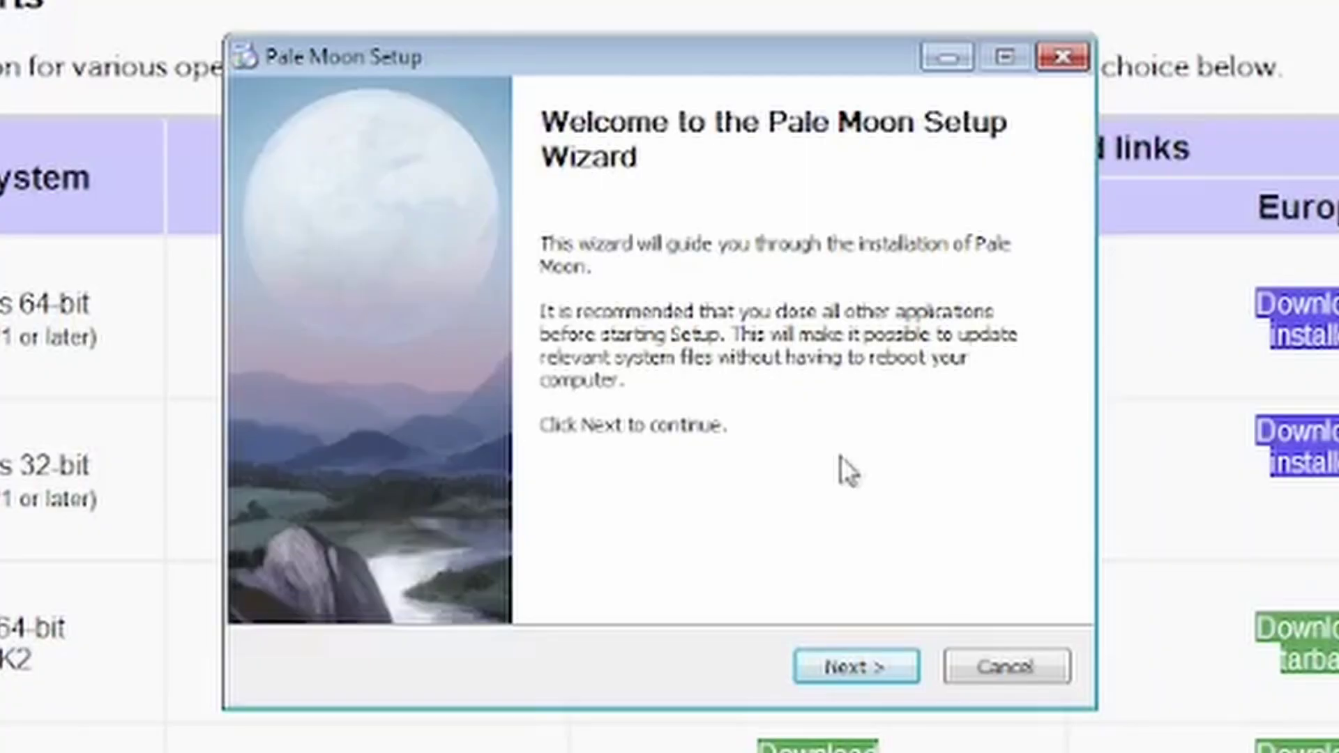
# Step: Accept the license and install Pale Moon with the Standard setup type
pyautogui.click(897, 672)
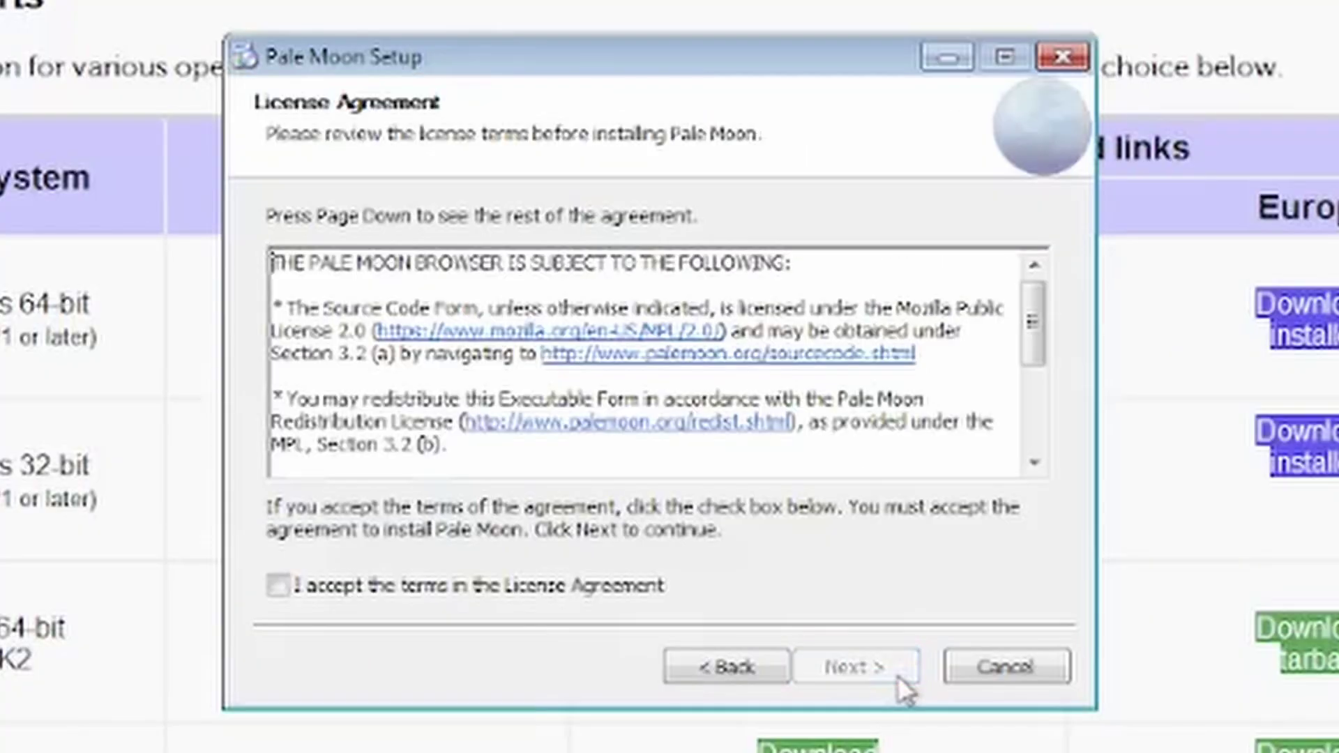
pyautogui.click(659, 586)
pyautogui.click(853, 668)
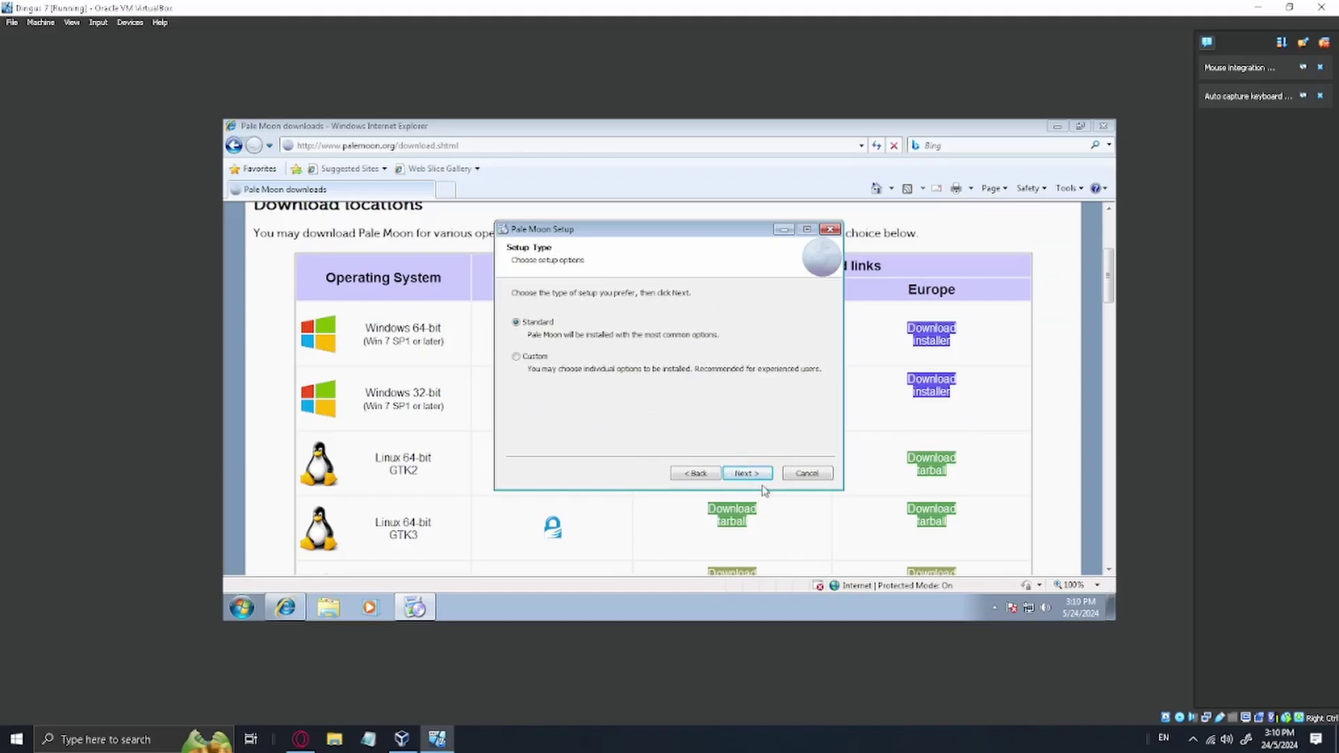
pyautogui.click(764, 474)
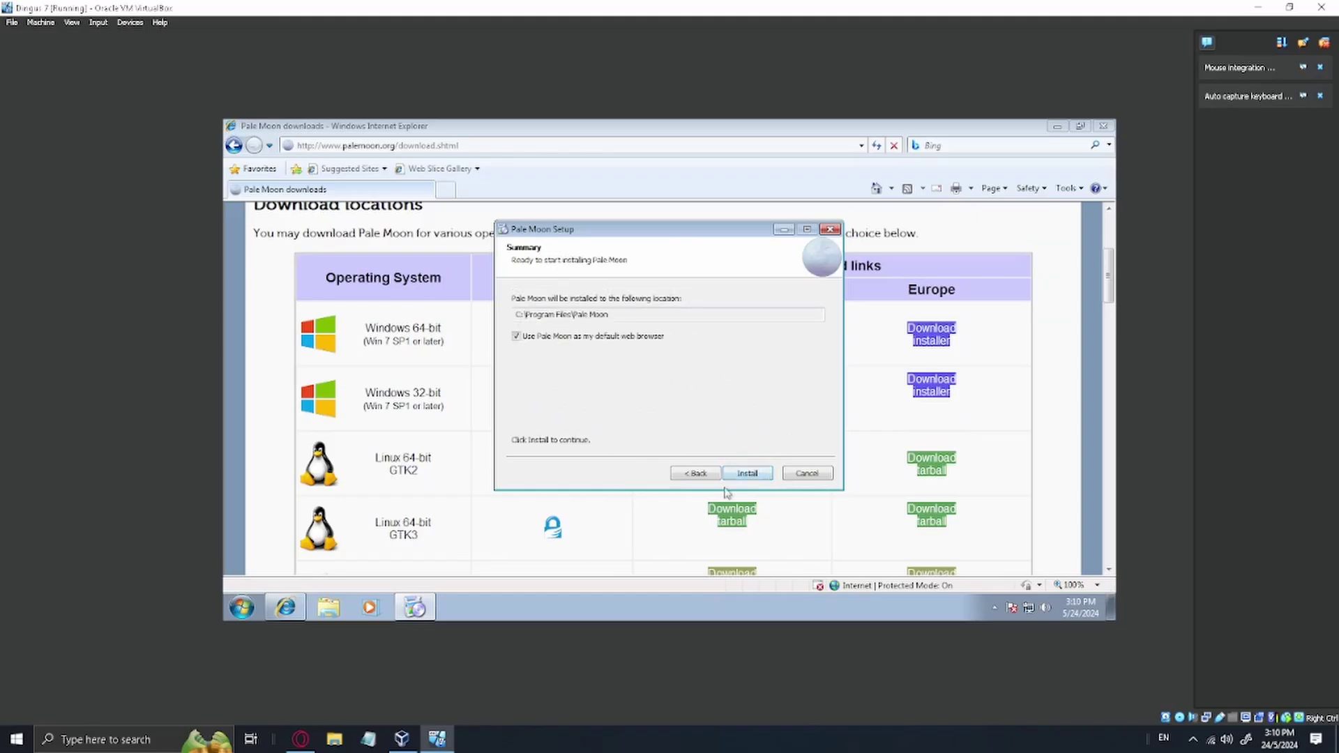
pyautogui.click(745, 474)
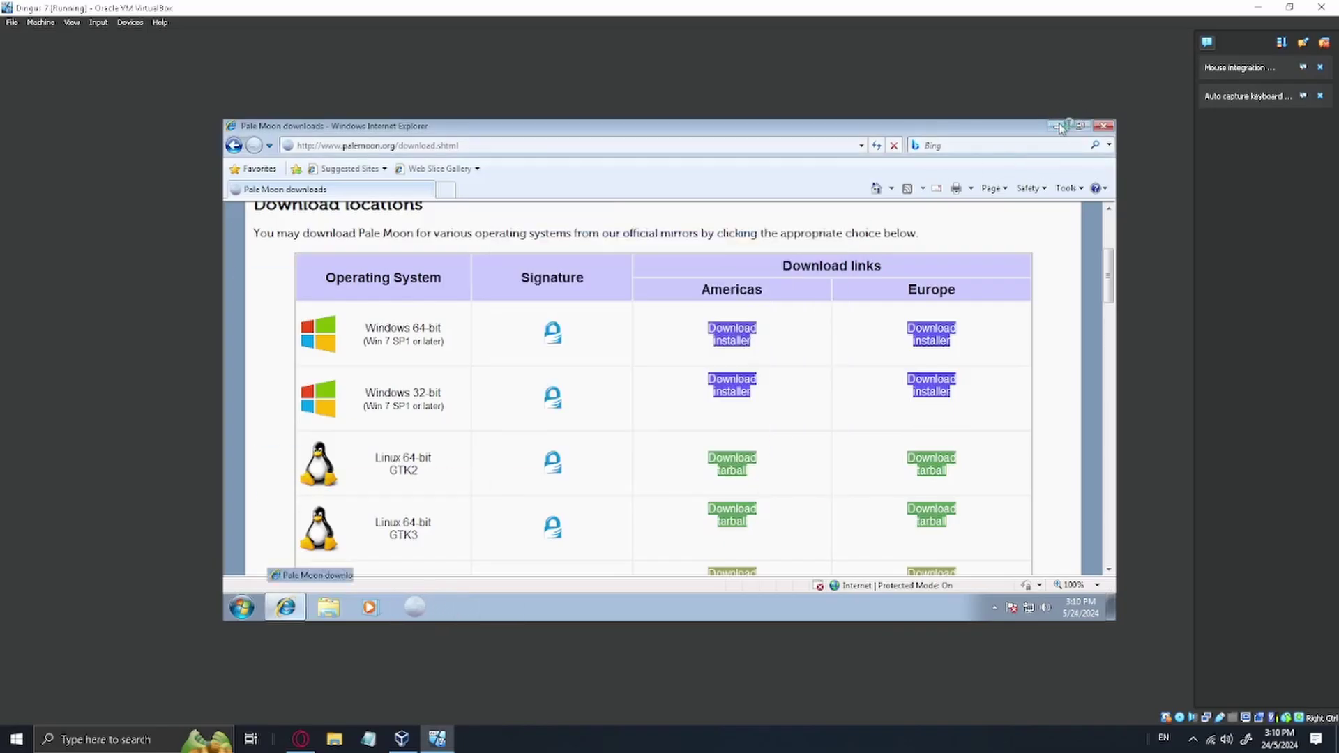
# Step: Launch Pale Moon from its desktop icon and load youtube.com
pyautogui.click(1058, 126)
pyautogui.doubleClick(248, 222)
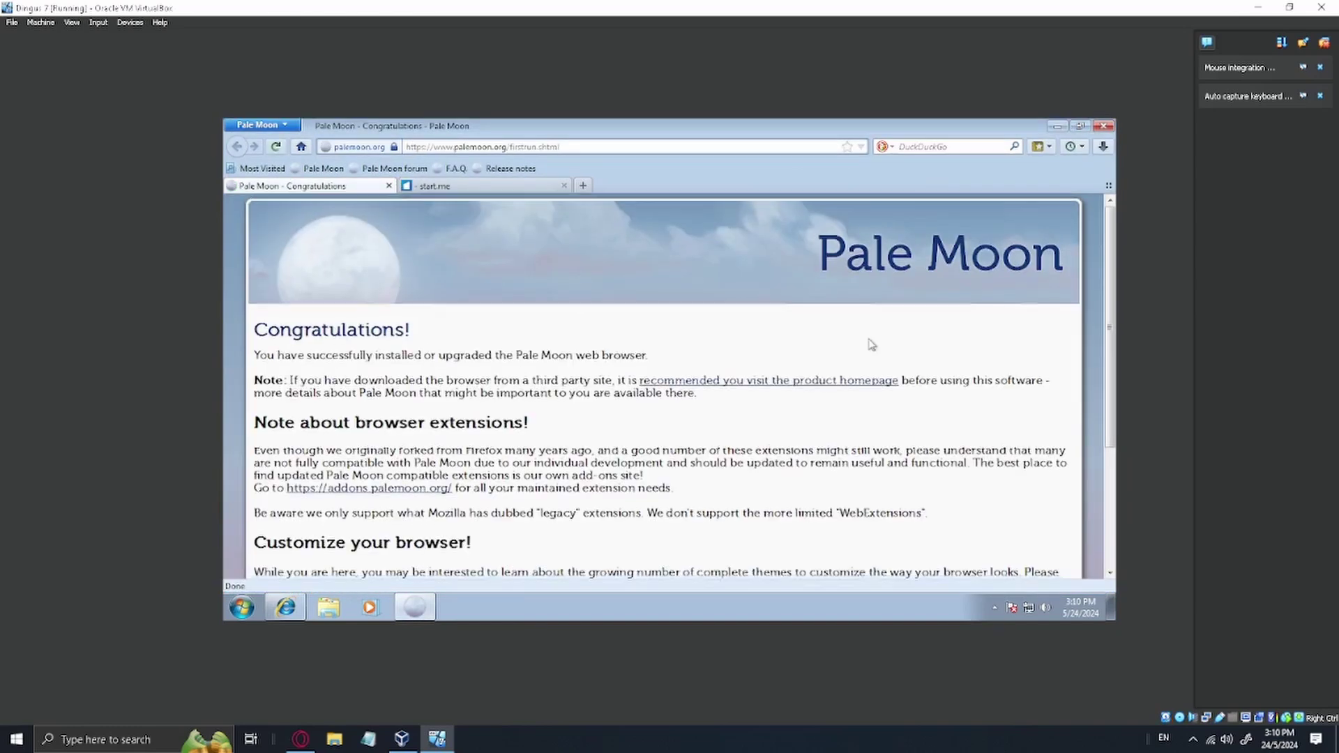
pyautogui.scroll(-3, 871, 344)
pyautogui.scroll(3, 869, 329)
pyautogui.click(554, 146)
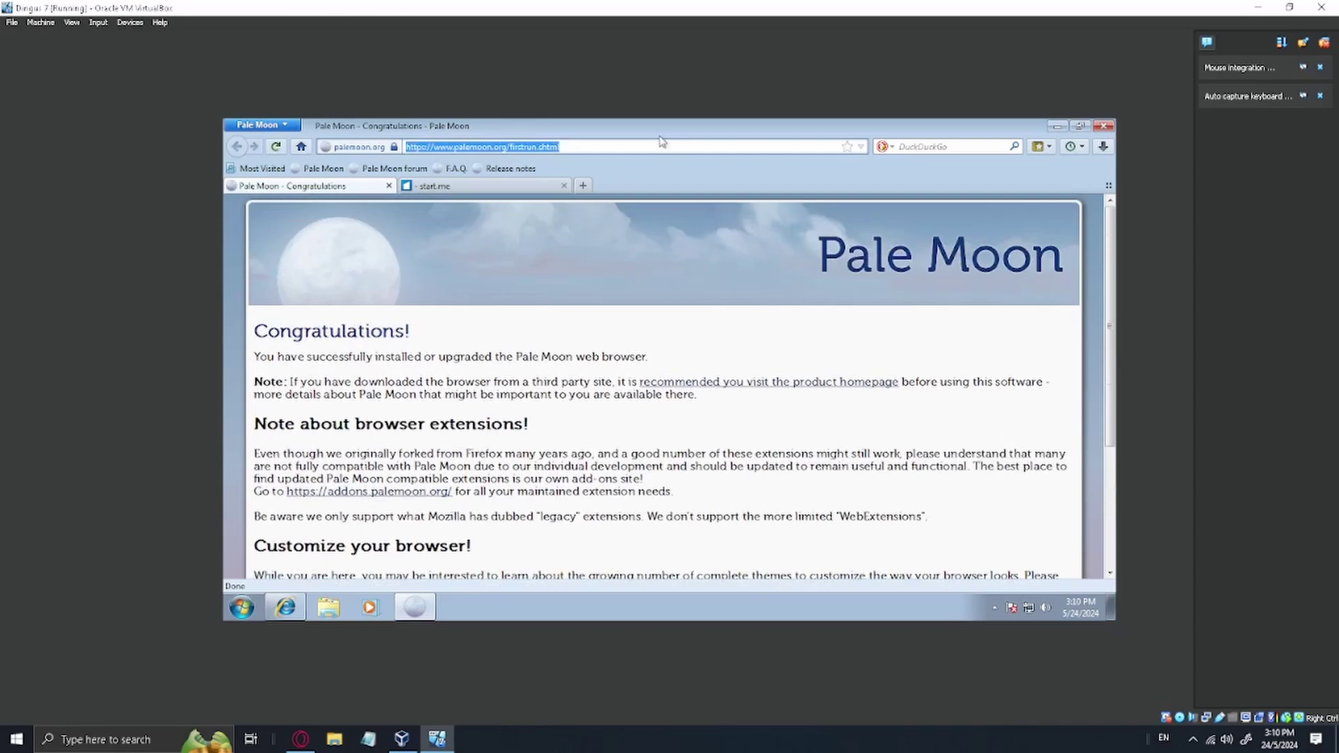
pyautogui.write('youtube.c')
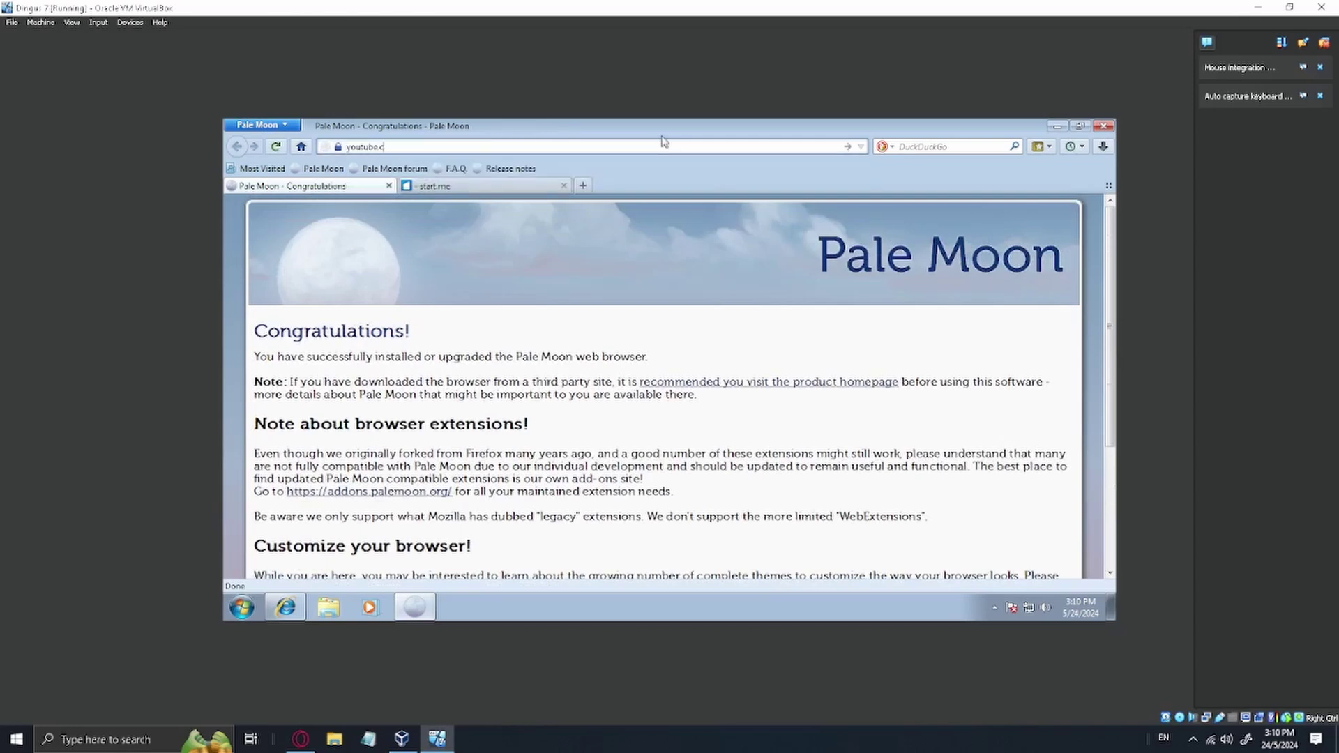
pyautogui.write('om')
pyautogui.press('Return')
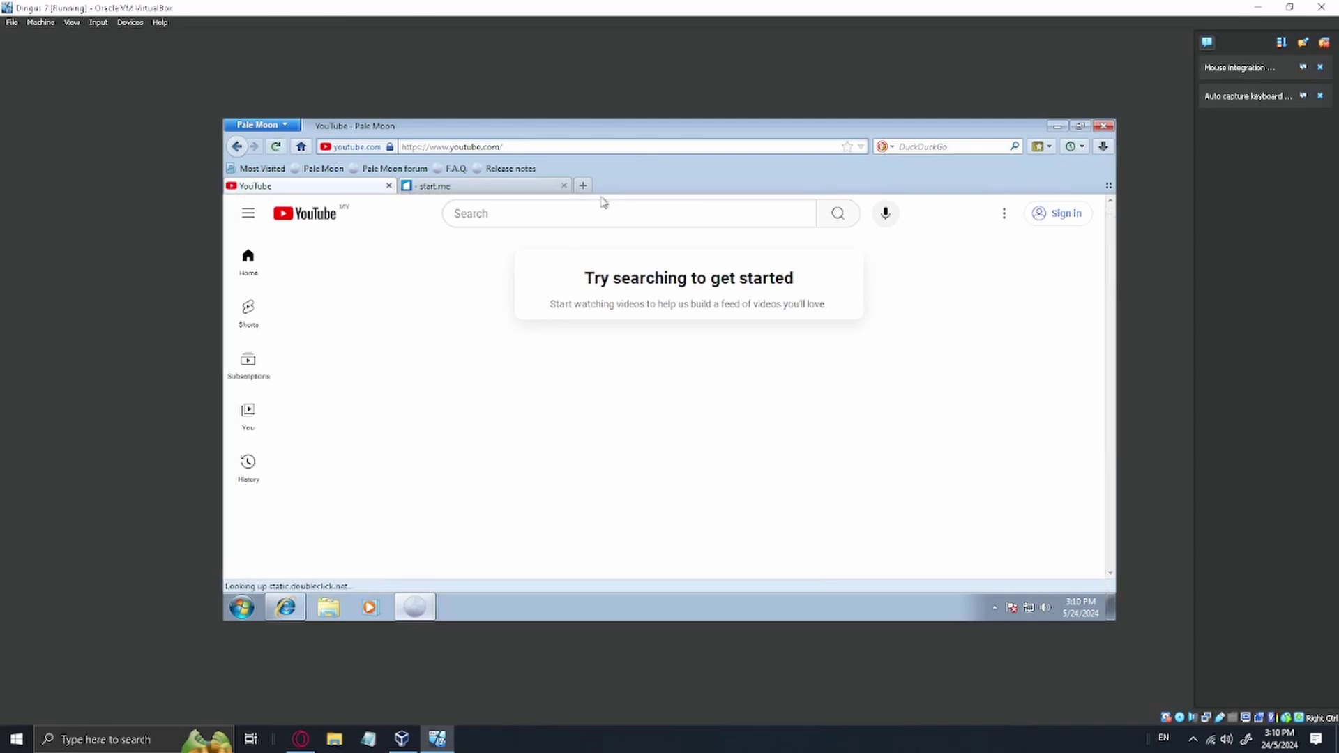
# Step: Close the start.me tab and search YouTube for 'BlockyDotYT'
pyautogui.click(564, 186)
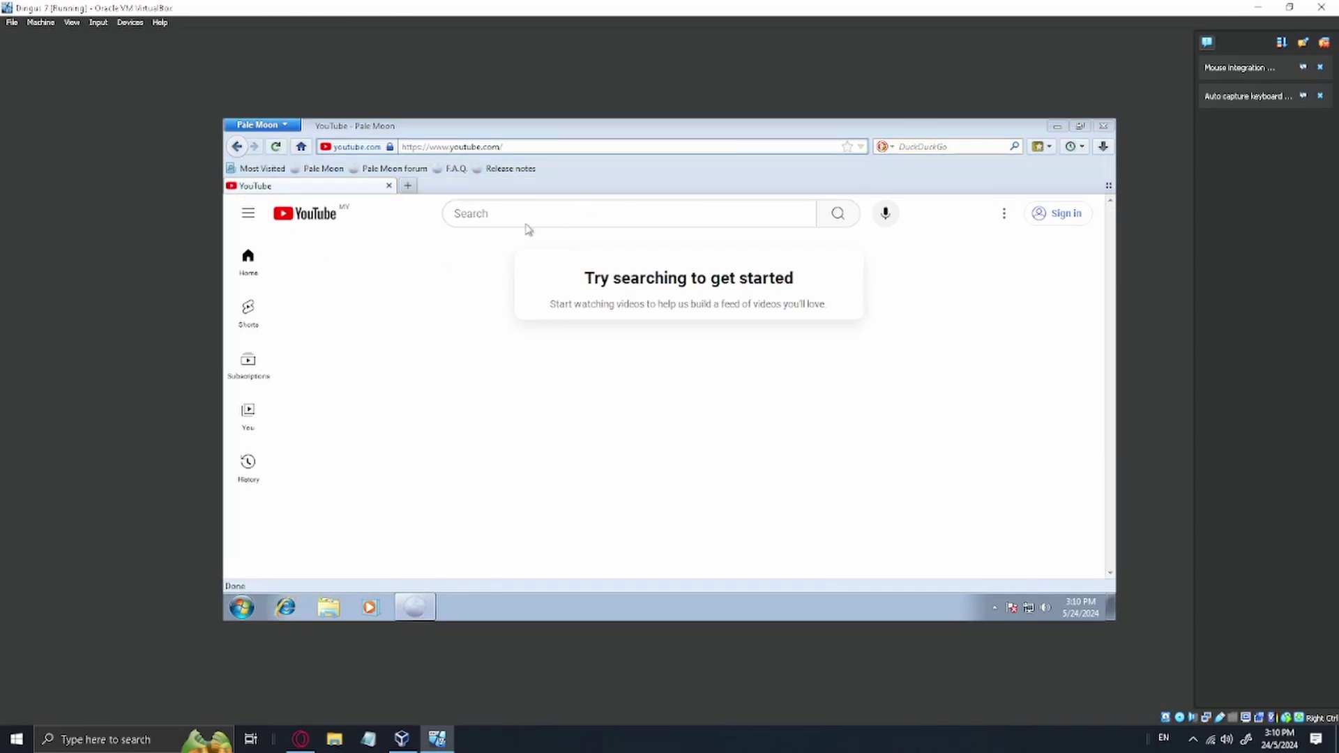
pyautogui.click(518, 209)
pyautogui.write('B')
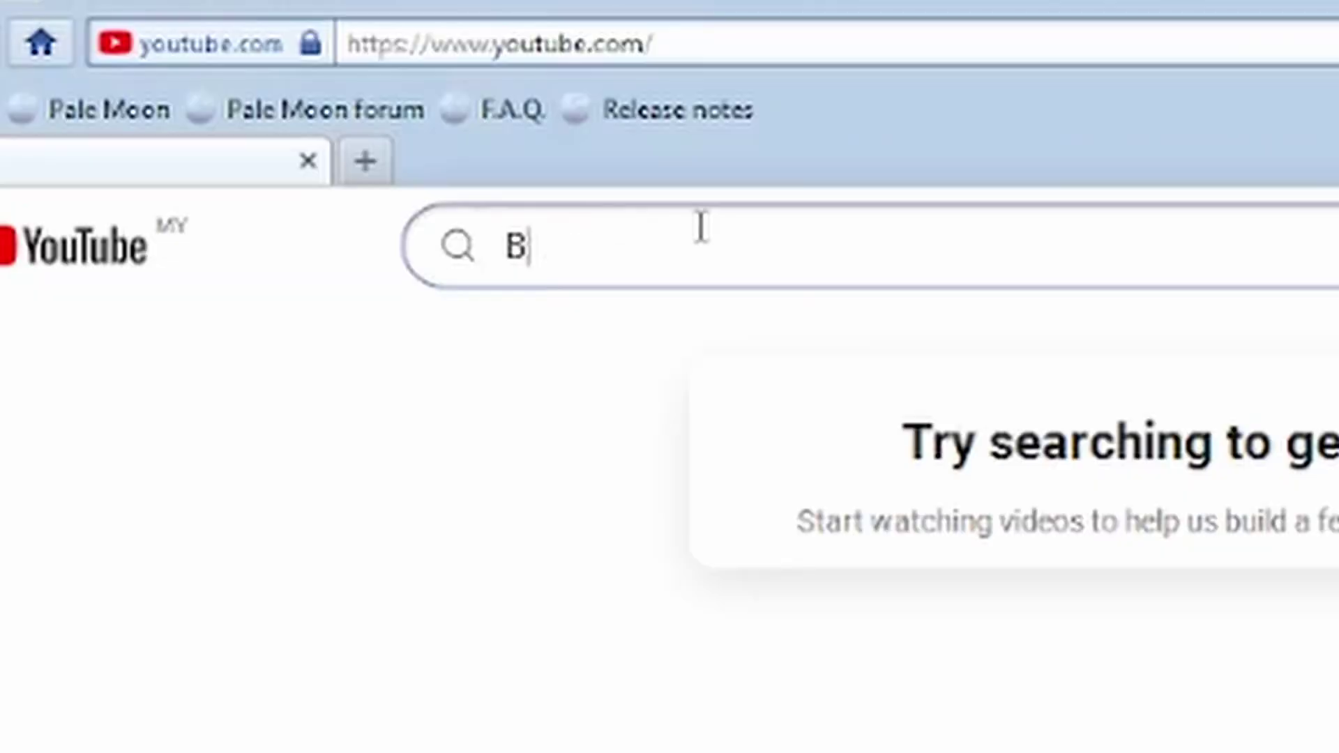
pyautogui.write('lockyDotYT')
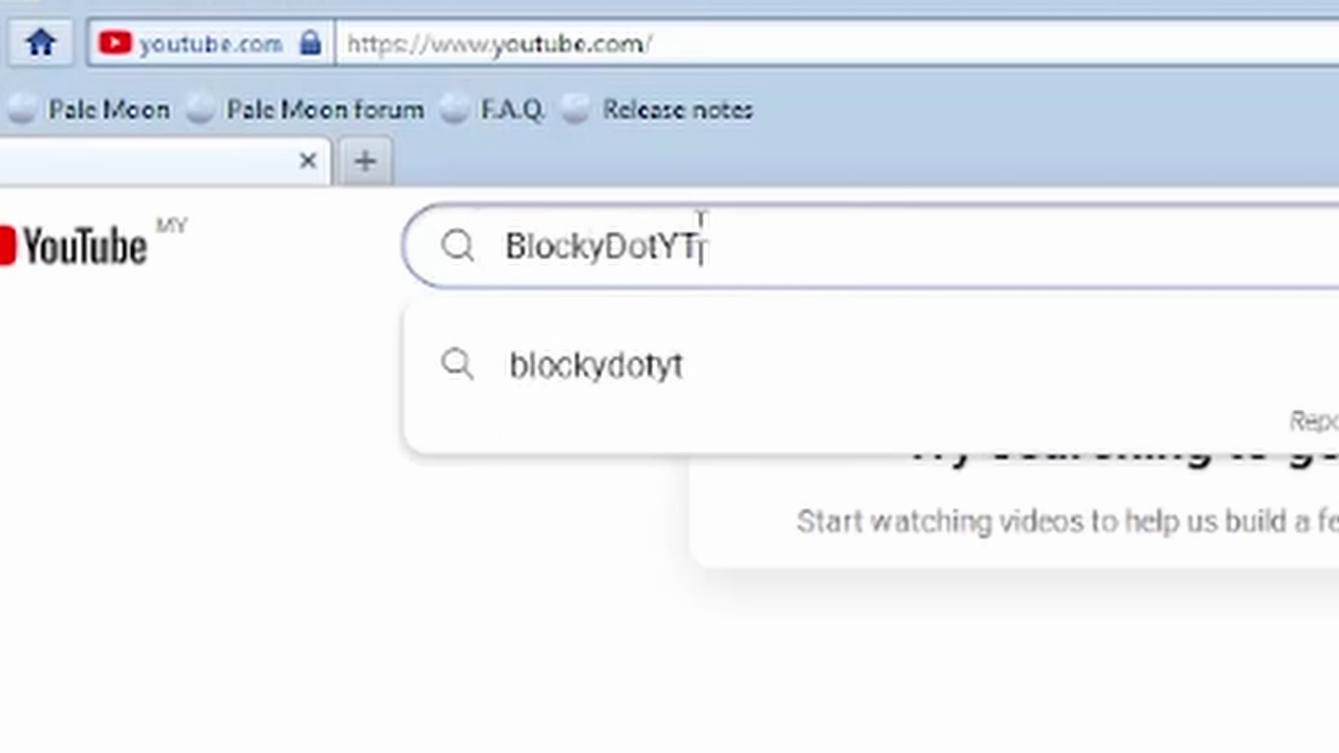
pyautogui.press('Return')
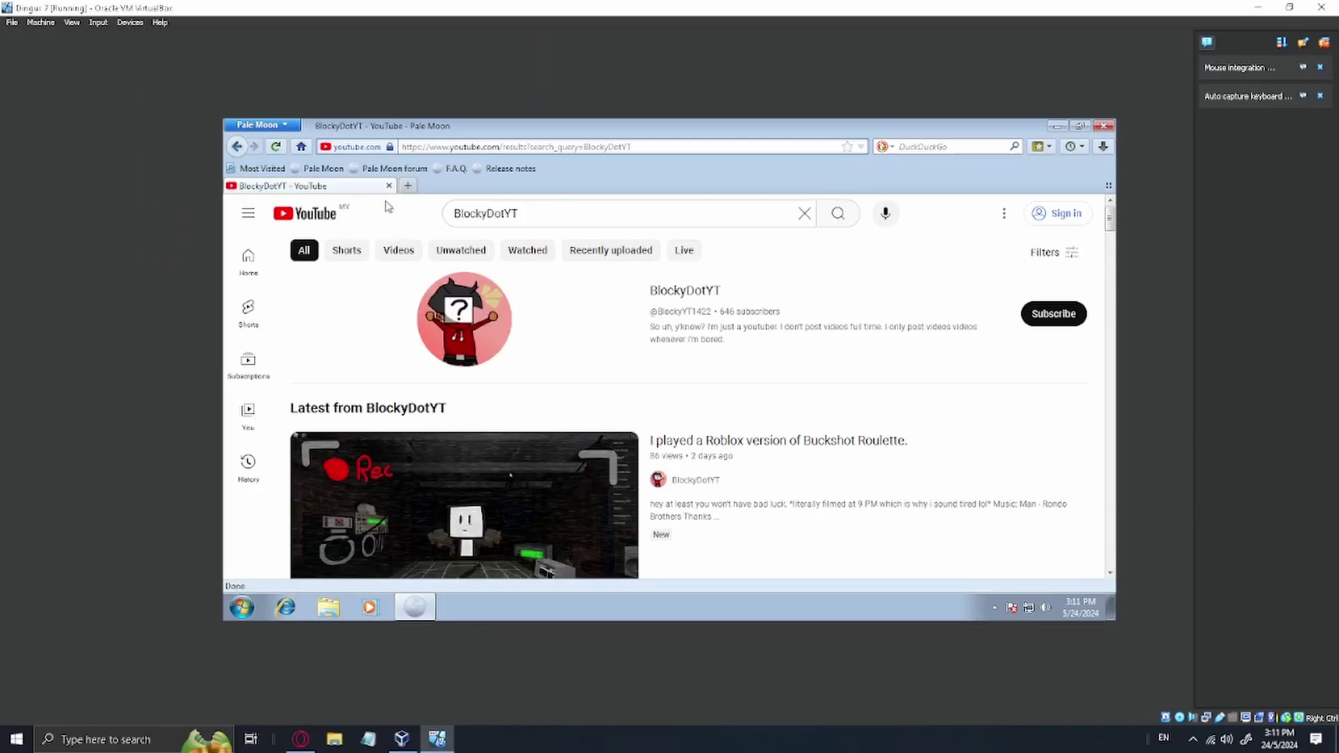
pyautogui.scroll(-2, 935, 397)
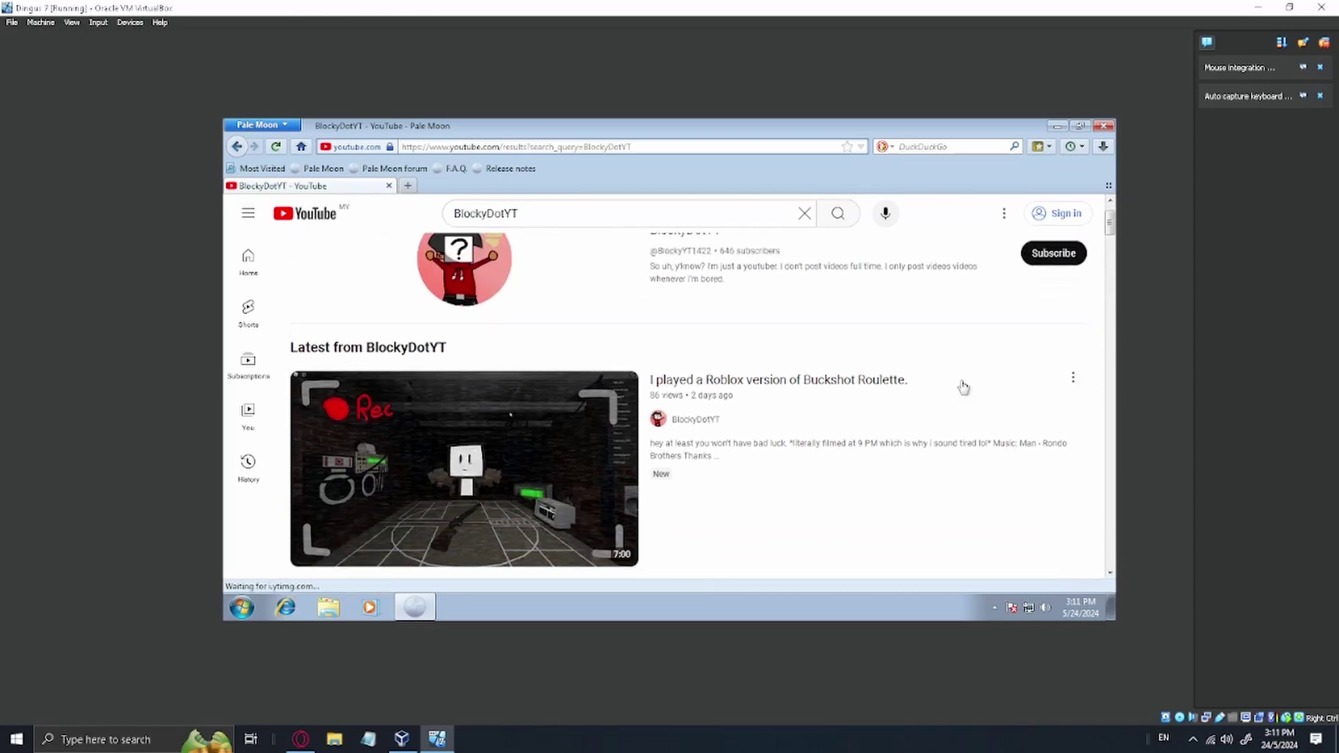
pyautogui.scroll(2, 963, 386)
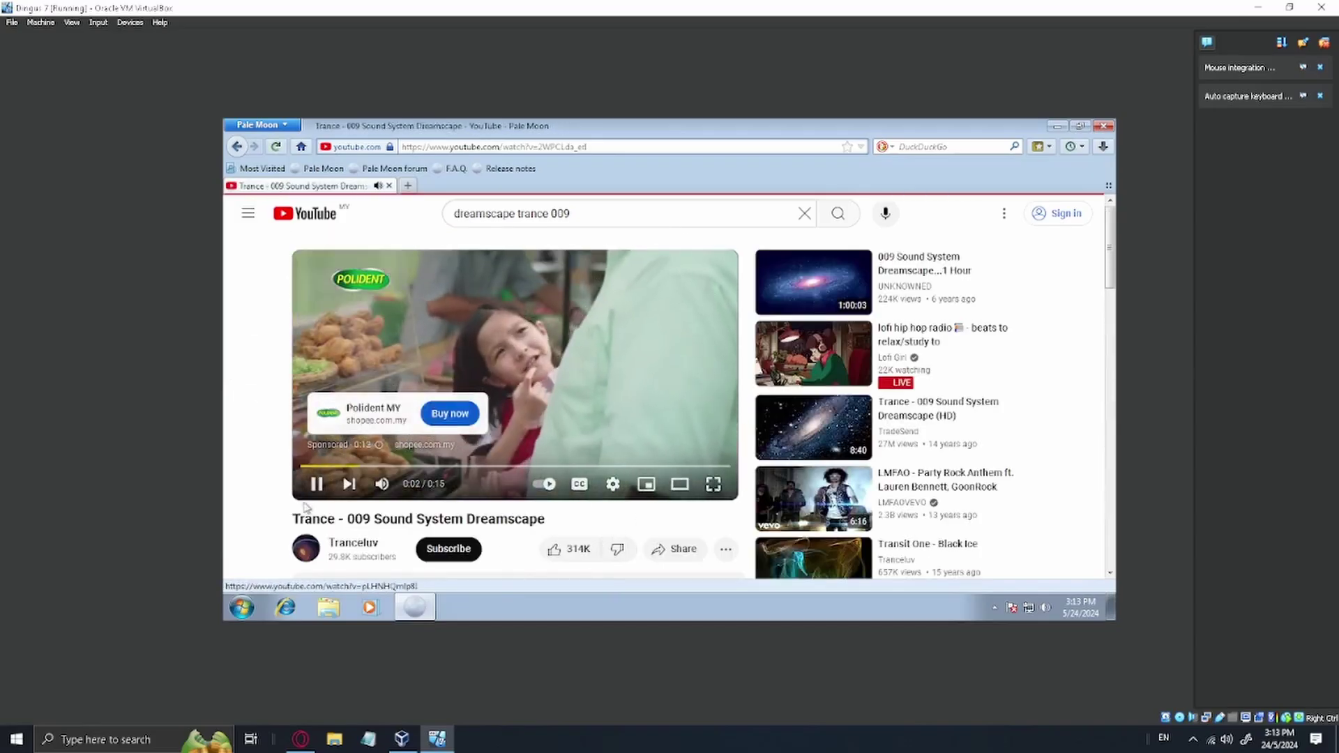
# Step: Pause the playing YouTube ad and open a new Pale Moon tab
pyautogui.click(312, 483)
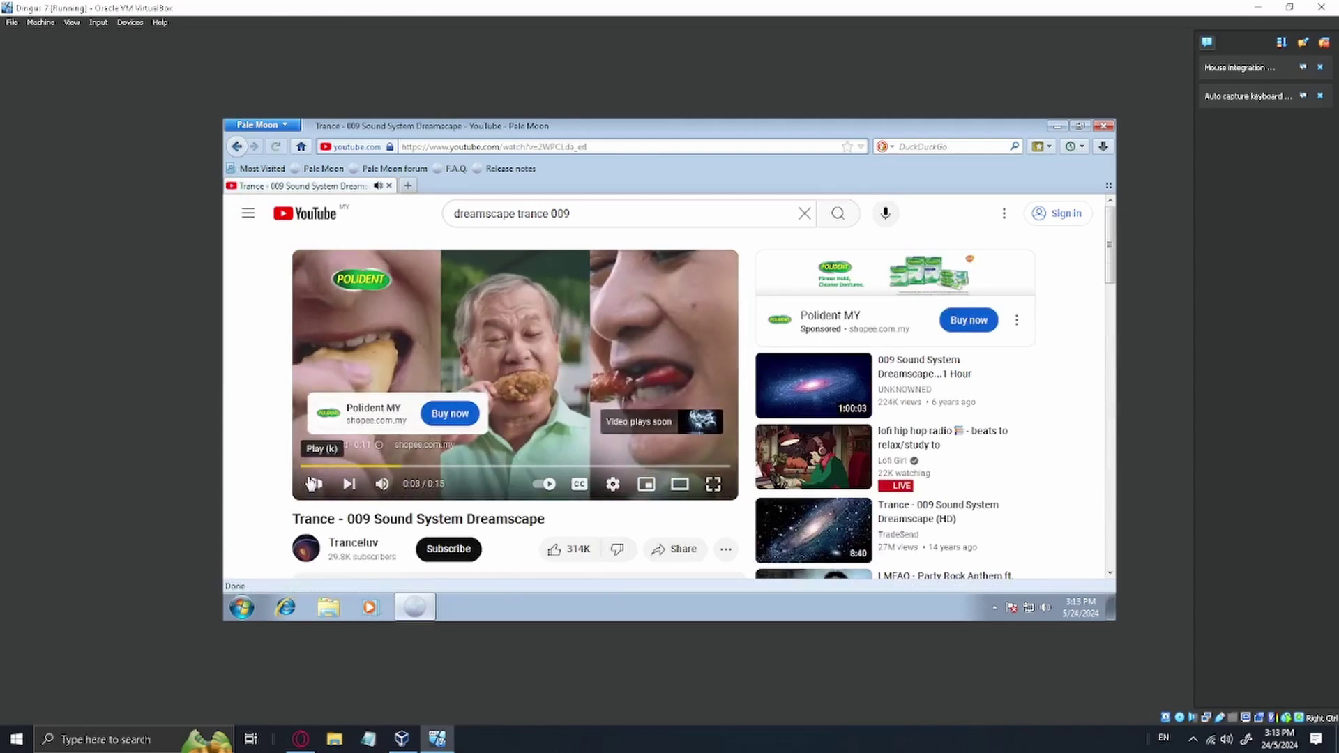
pyautogui.click(410, 185)
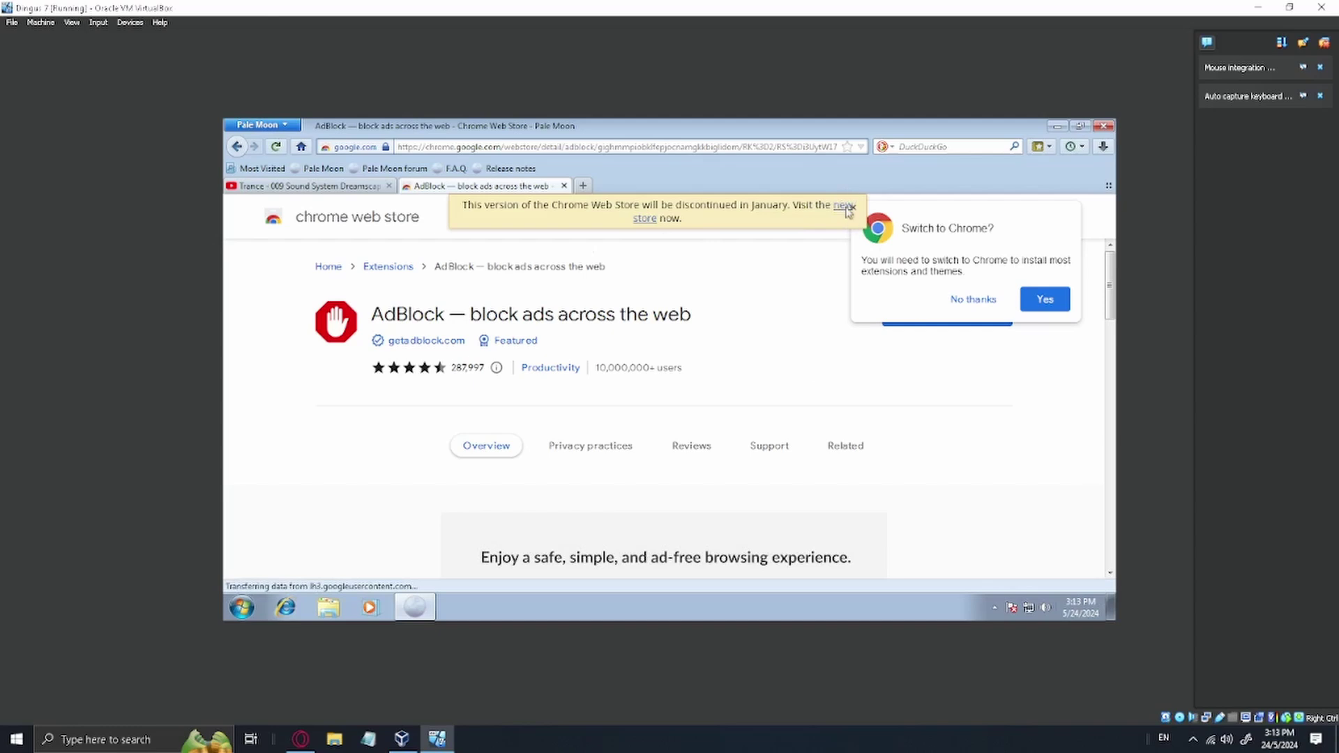
# Step: Dismiss the store discontinuation banner and accept switching to Chrome, bringing up its download page
pyautogui.click(850, 207)
pyautogui.scroll(-1, 567, 409)
pyautogui.scroll(1, 921, 334)
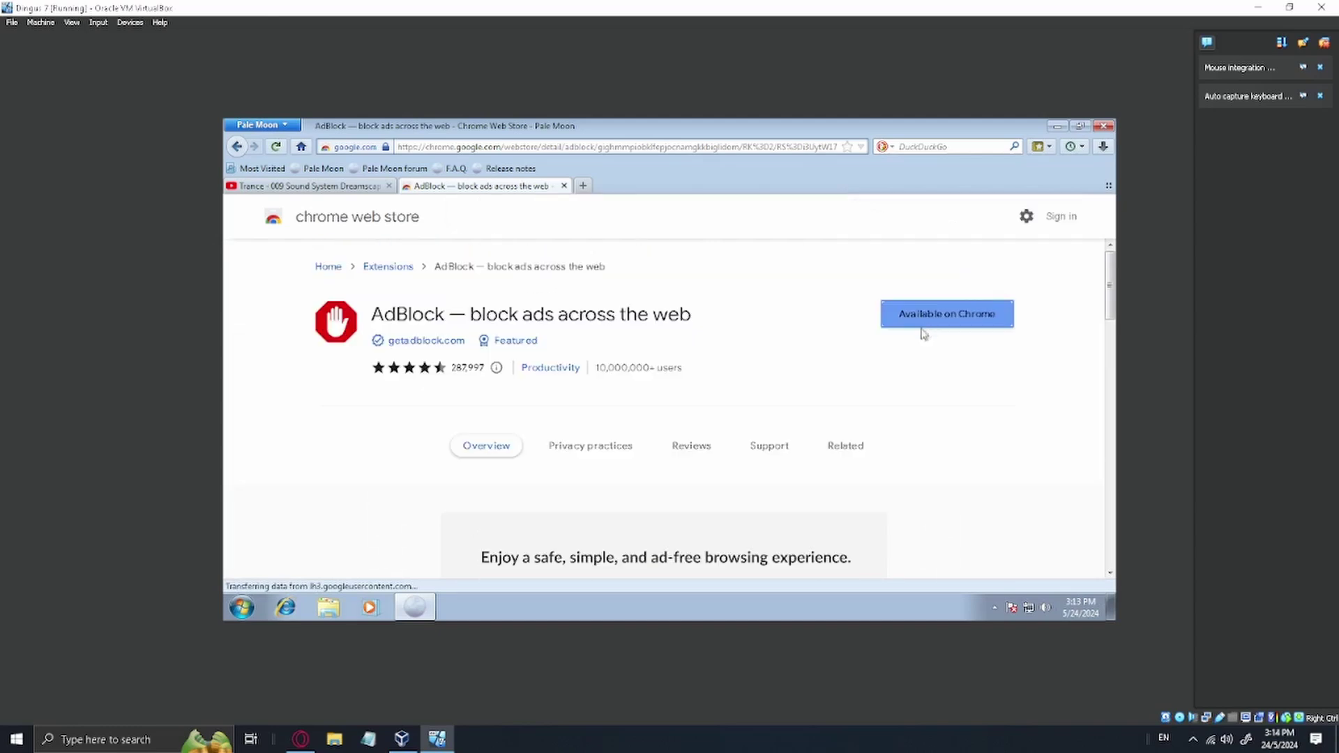
pyautogui.click(927, 315)
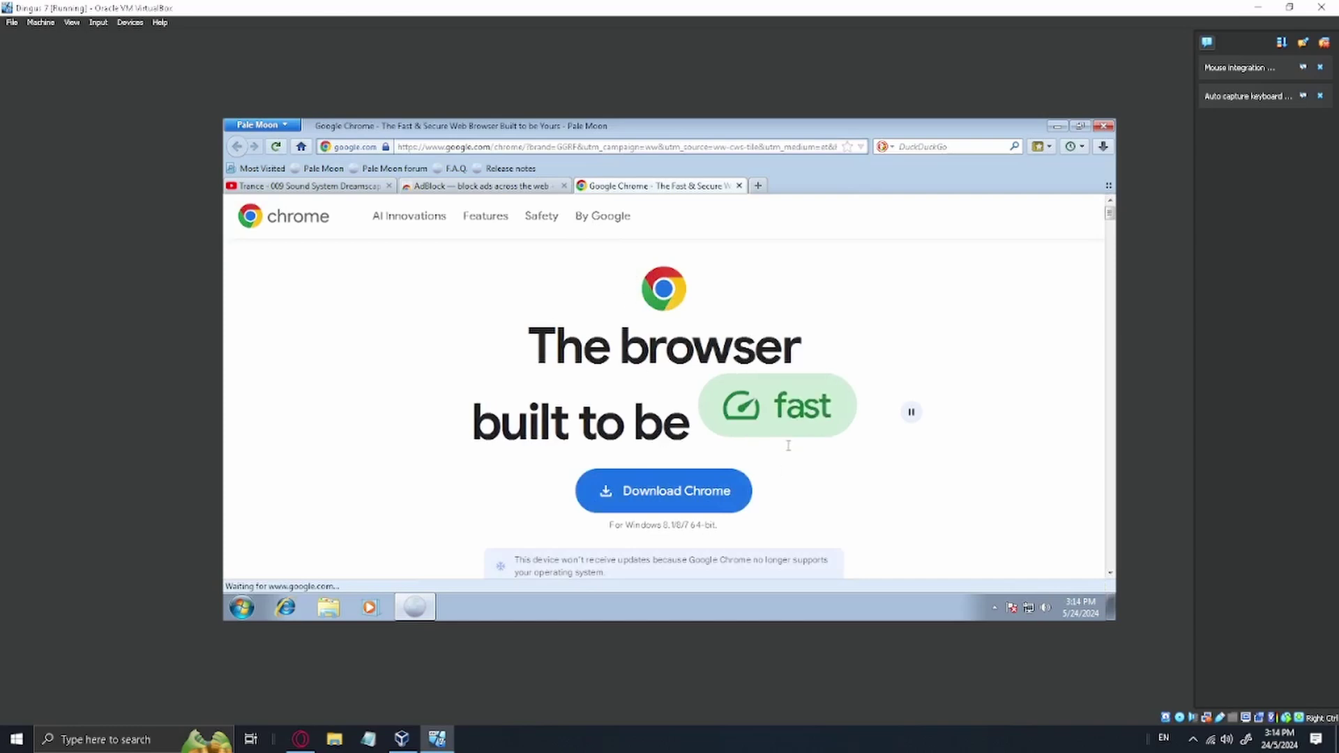
pyautogui.scroll(-1, 801, 435)
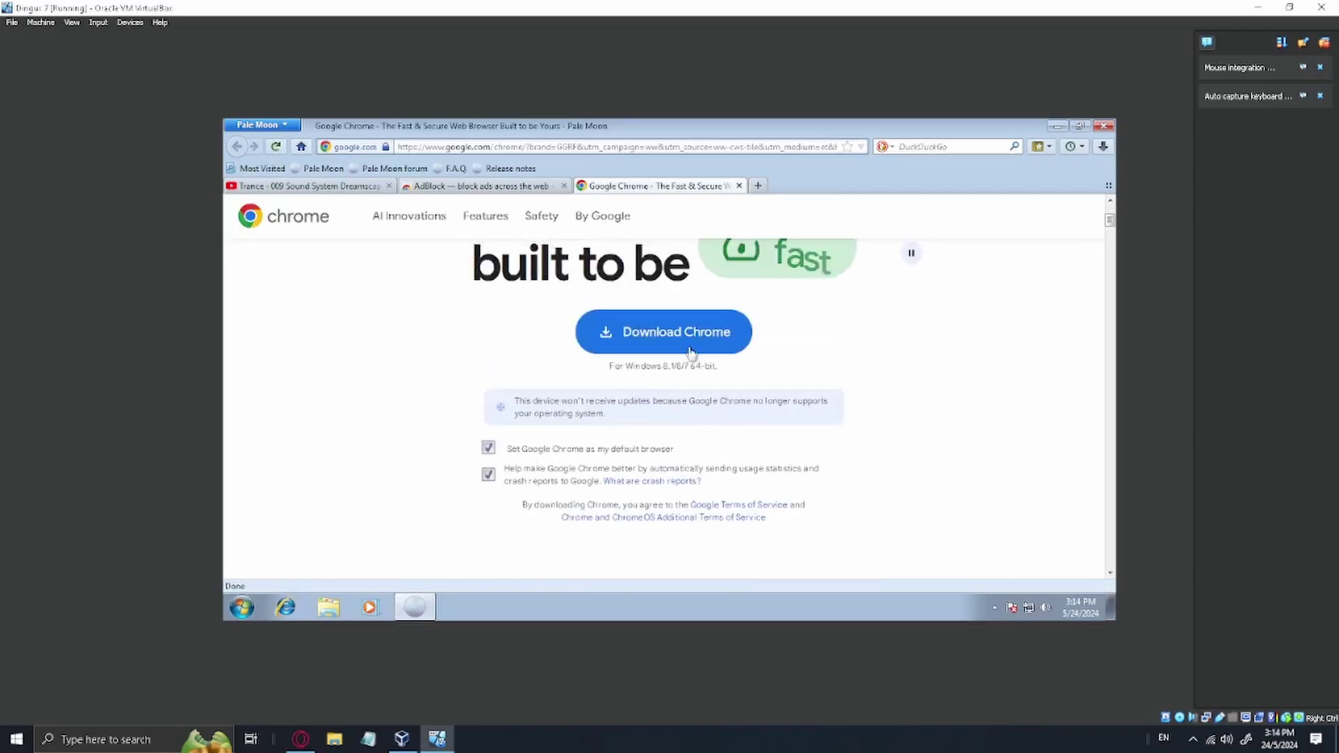
# Step: Download the Chrome installer, saving ChromeSetup.exe to Downloads
pyautogui.click(690, 346)
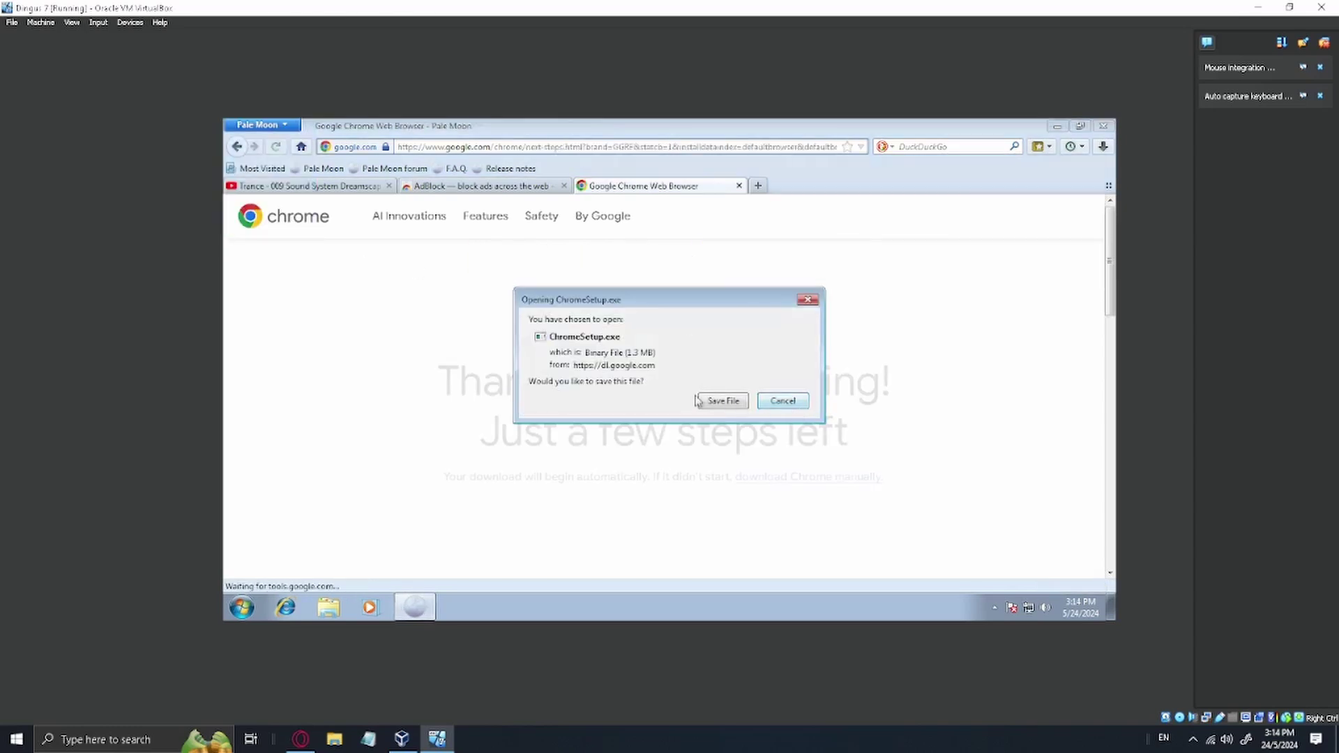
pyautogui.click(738, 403)
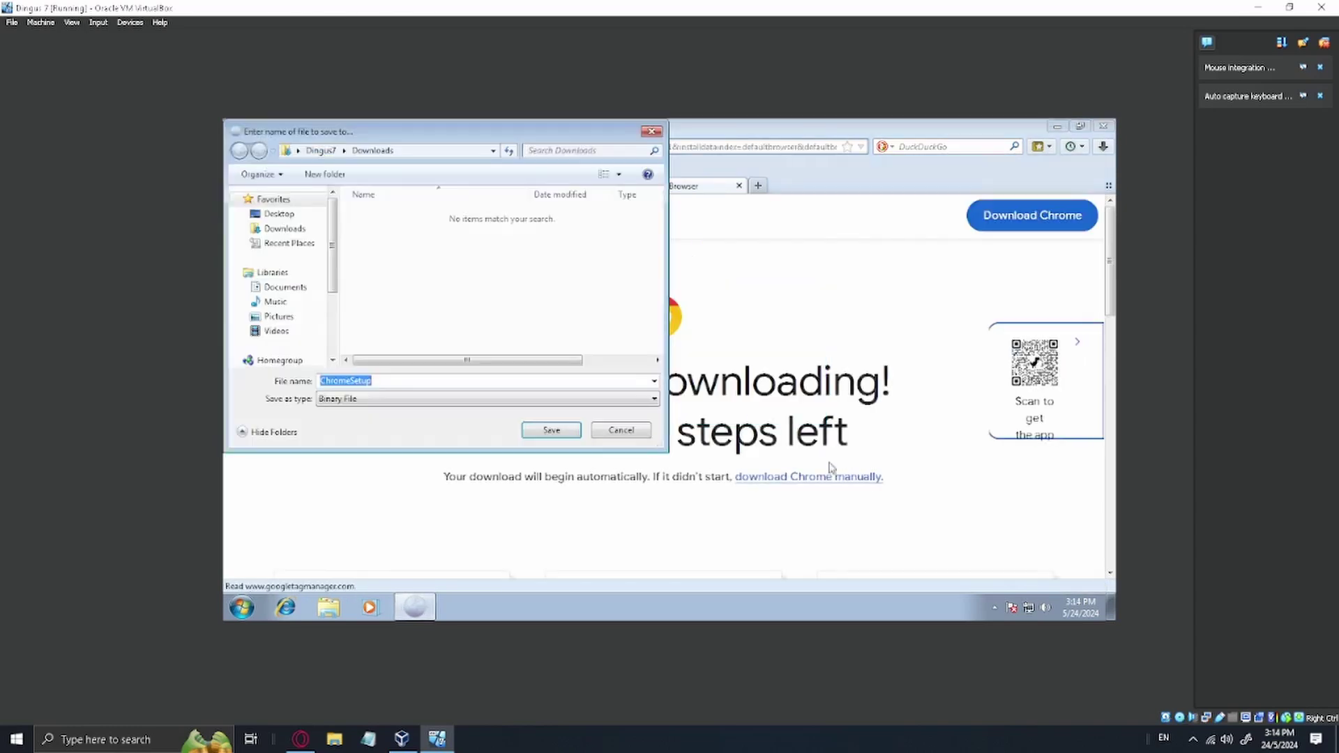
pyautogui.click(555, 429)
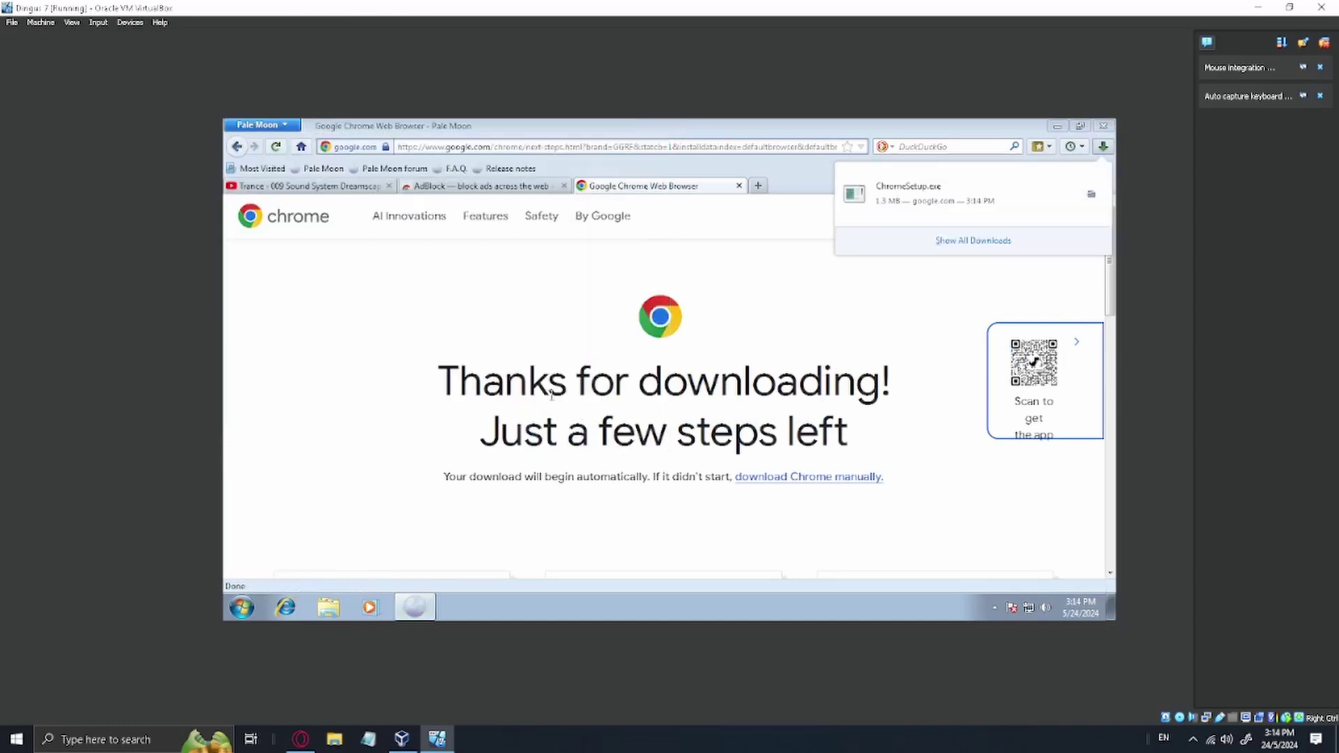
# Step: Run ChromeSetup.exe and grant it administrator permission to install Chrome
pyautogui.click(956, 213)
pyautogui.click(708, 374)
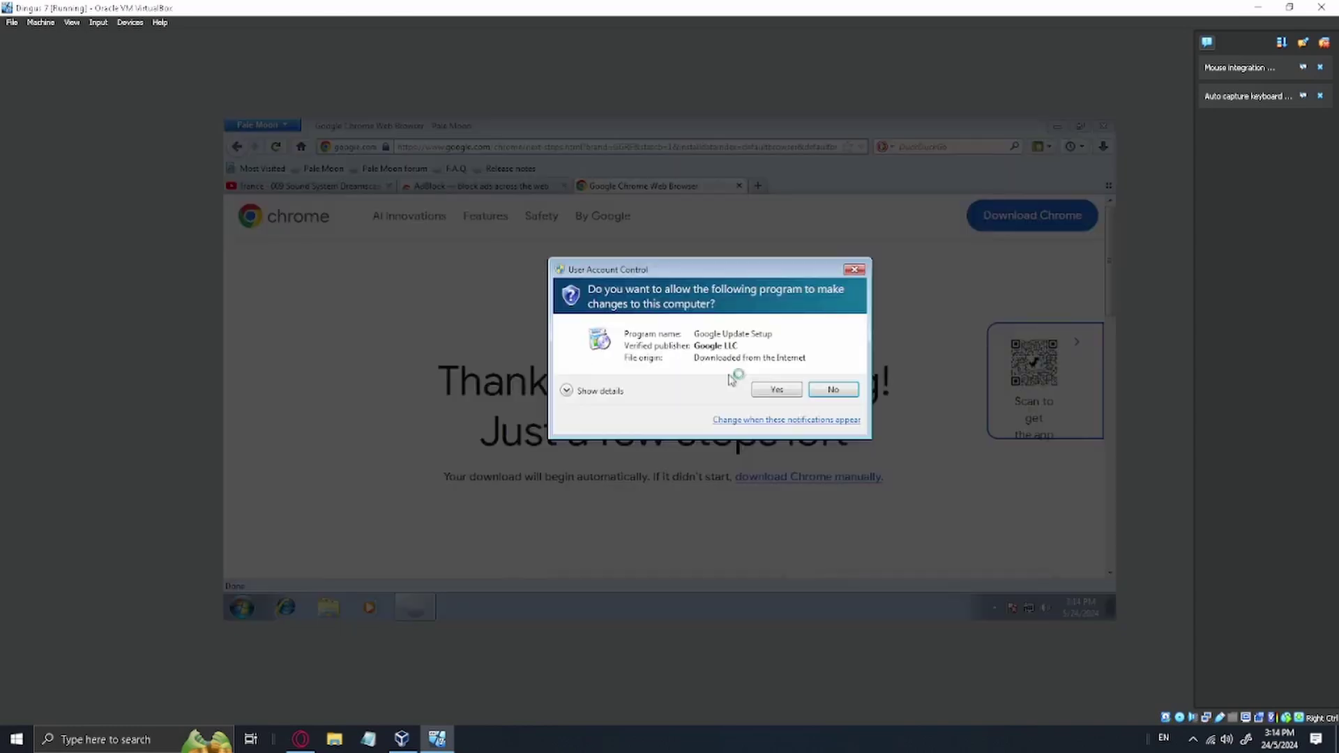
pyautogui.click(771, 386)
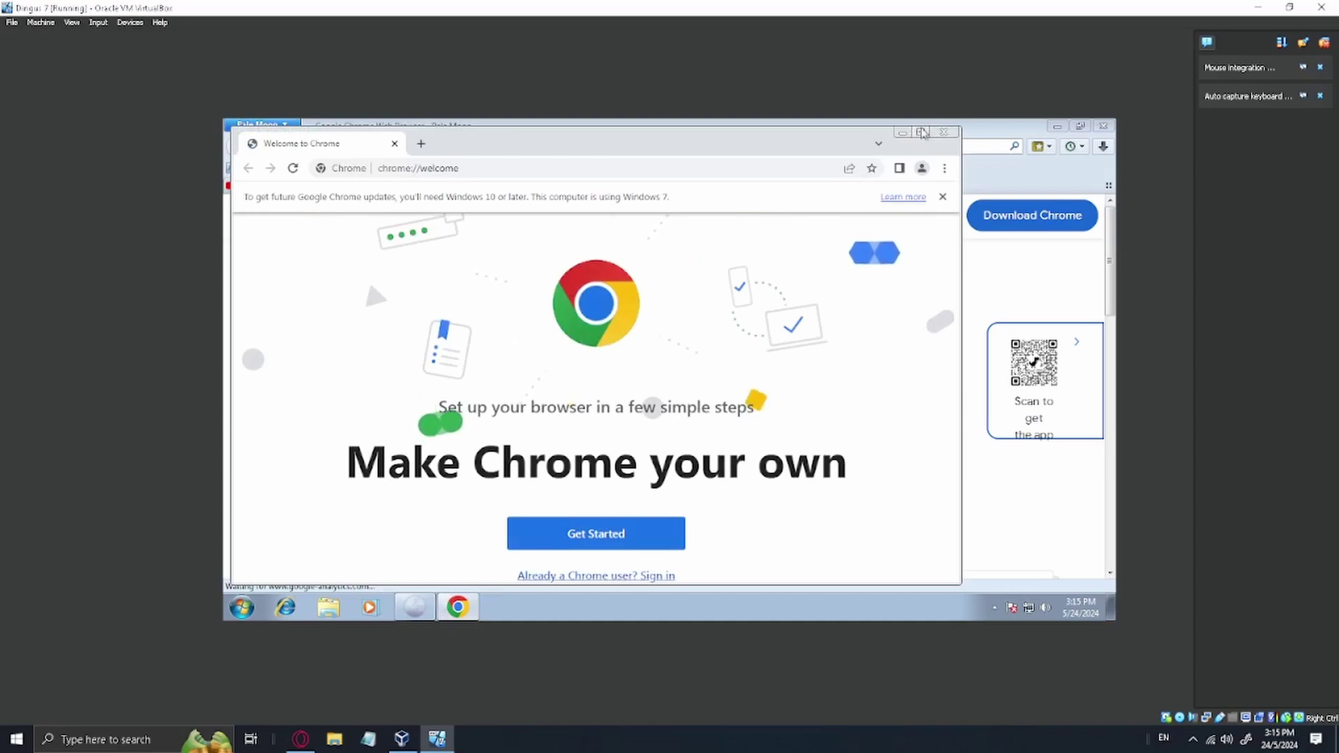
# Step: Maximize Chrome, copy the AdBlock store address from Pale Moon, and close Pale Moon
pyautogui.click(918, 130)
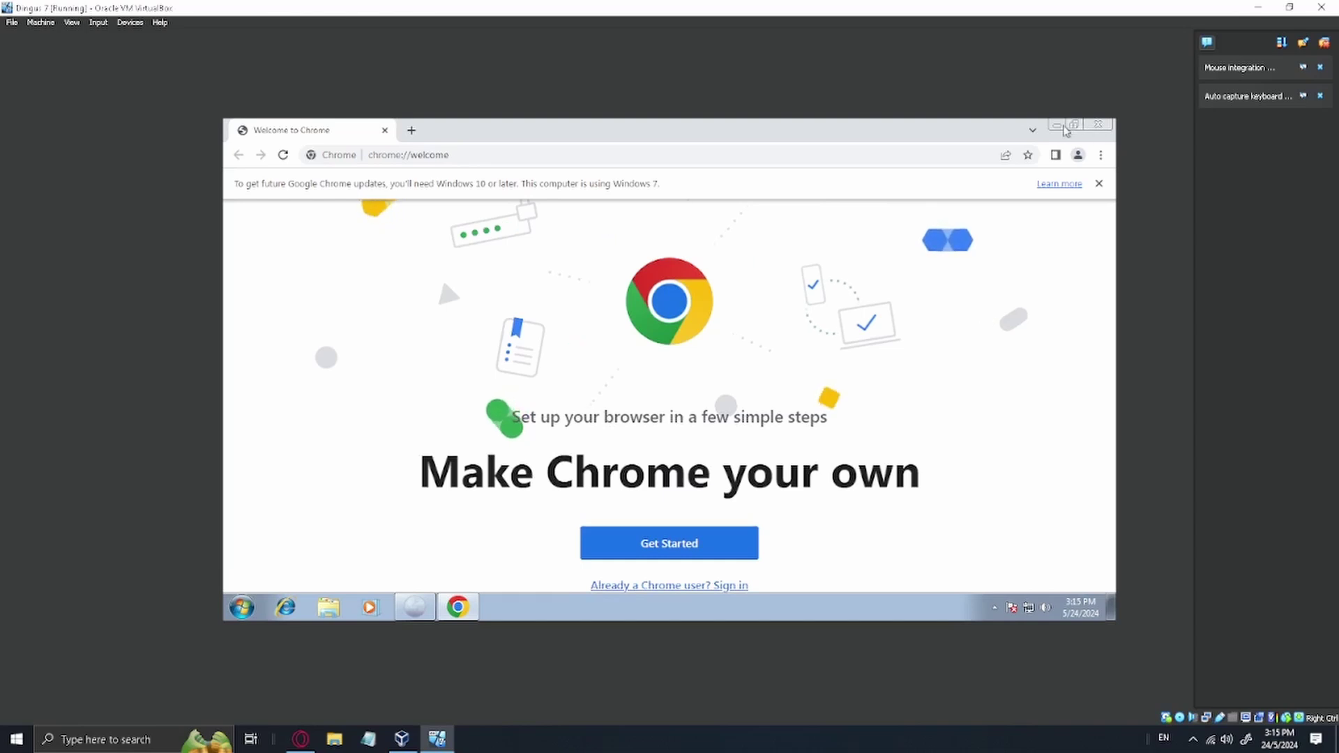
pyautogui.click(1056, 124)
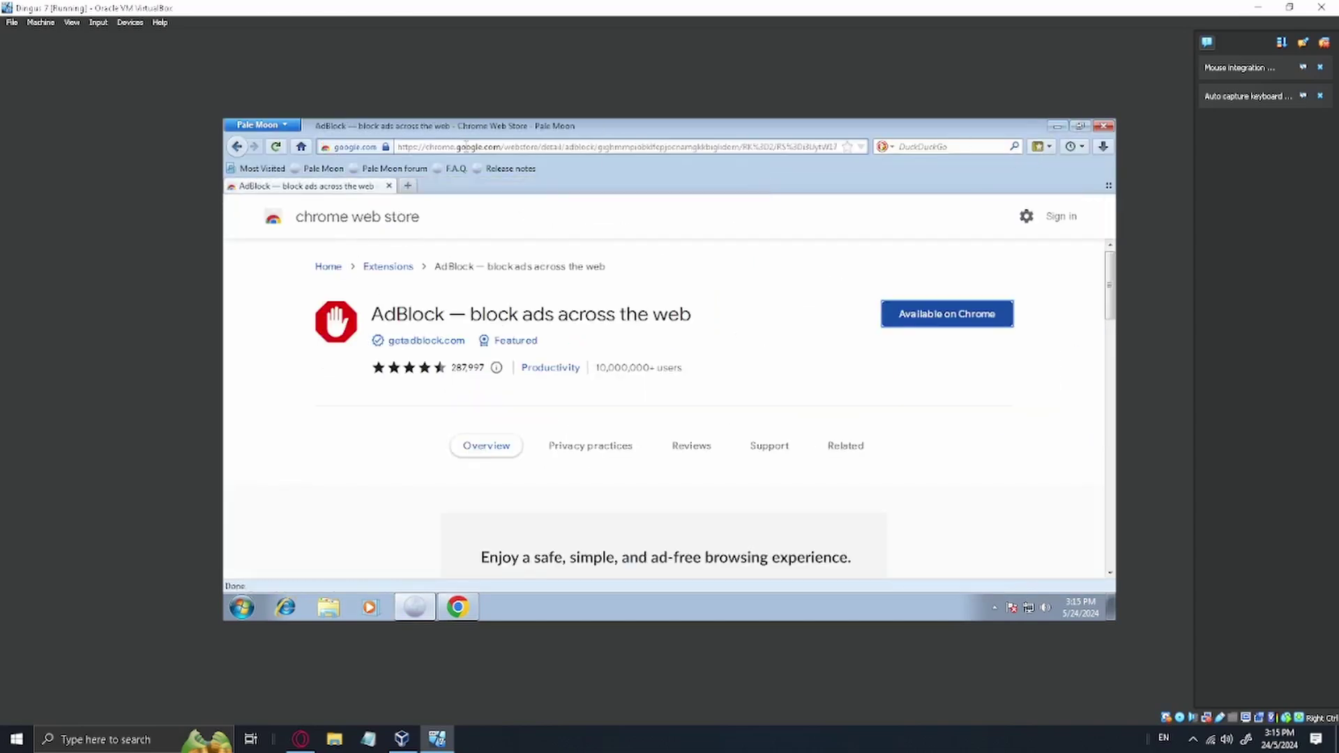
pyautogui.click(466, 146)
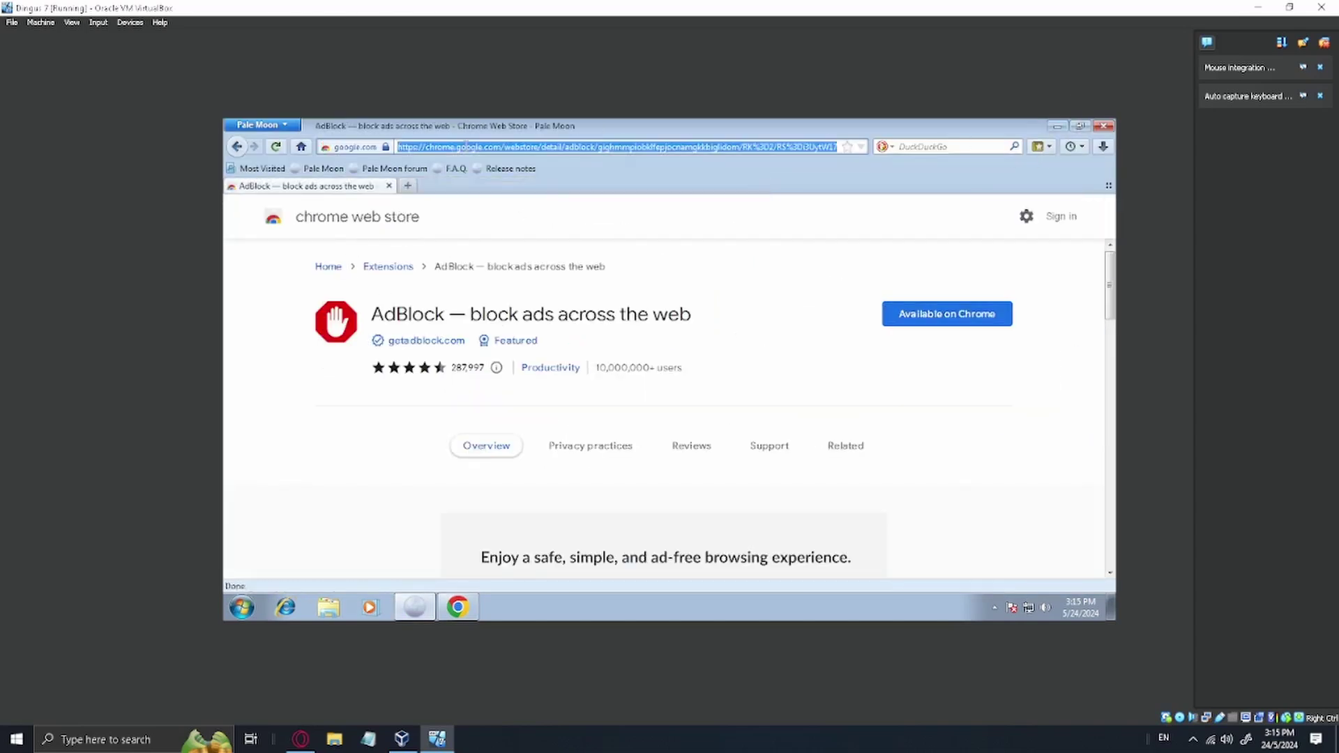
pyautogui.click(1105, 128)
# Step: Paste the AdBlock Web Store address into Chrome's address bar and load it
pyautogui.click(457, 607)
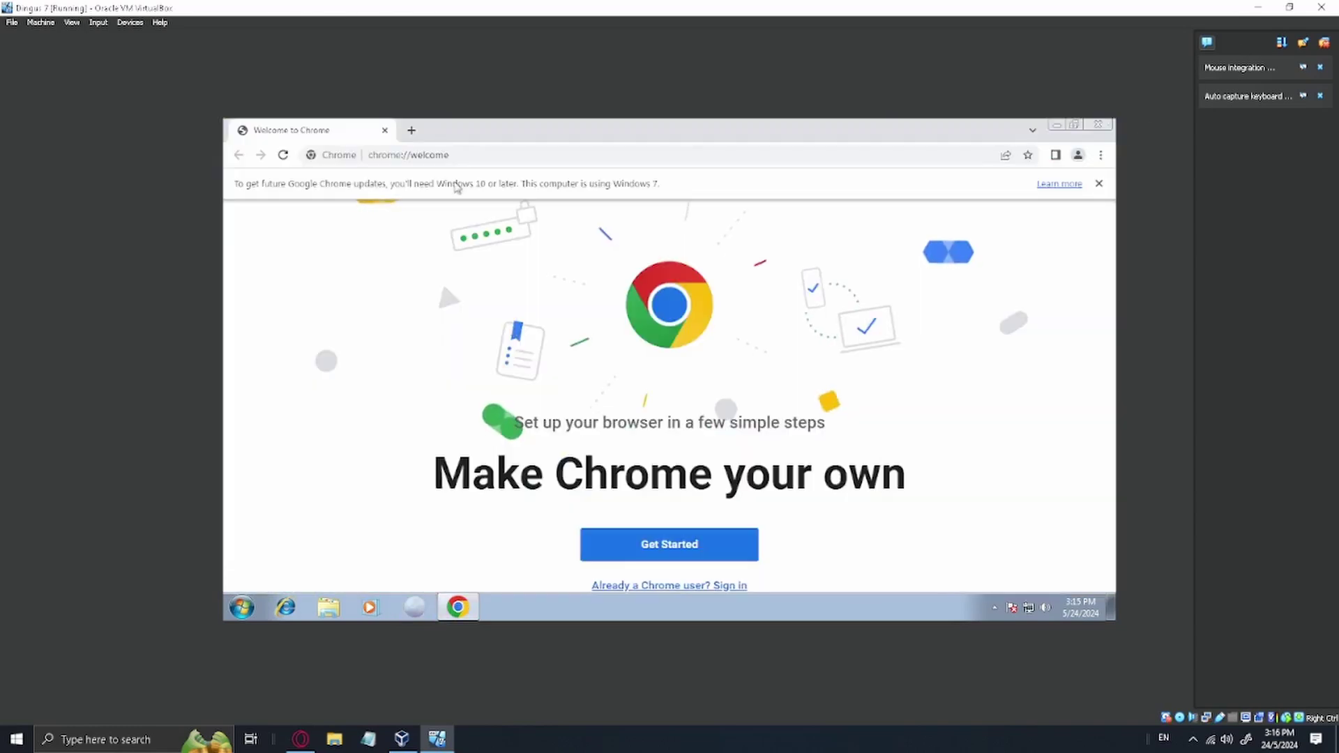
pyautogui.click(452, 155)
pyautogui.write('https://chrome.google.com/webstore/detail/adblock/gighmmpiobklfepjocnamgkkbiglidom/RK%3D2/RS%3Di3UytW17opGKkbYmB2P5GTQ7IPA-')
pyautogui.press('Return')
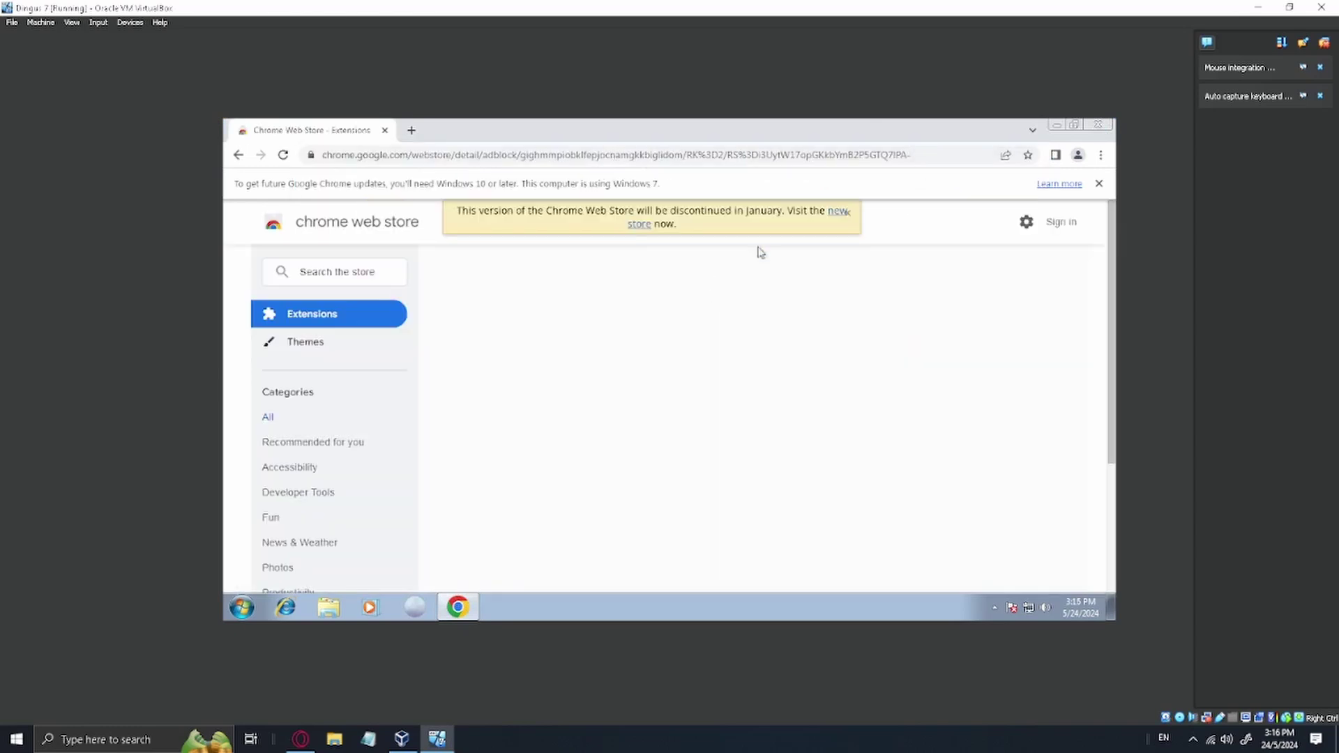
# Step: Close the discontinuation banner and reveal AdBlock's Not compatible status, requiring Chrome 124.0
pyautogui.click(859, 215)
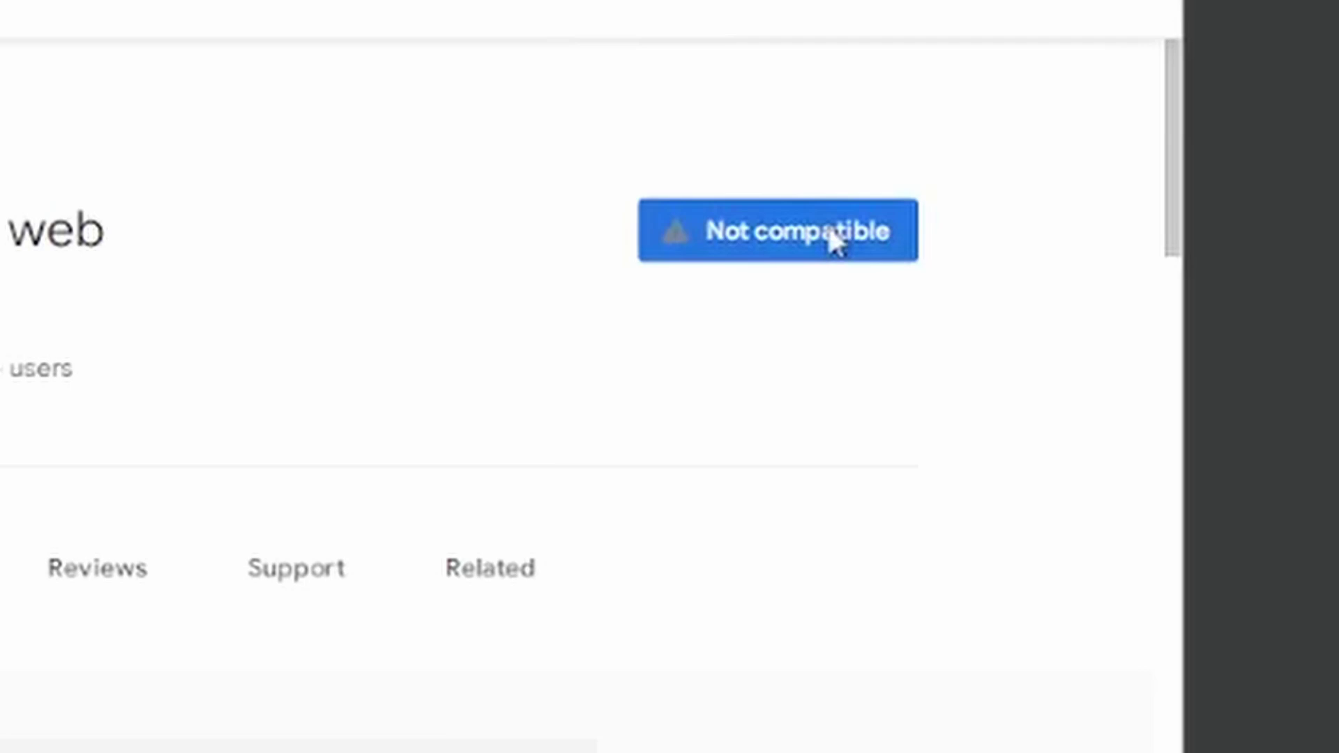
pyautogui.moveTo(978, 323)
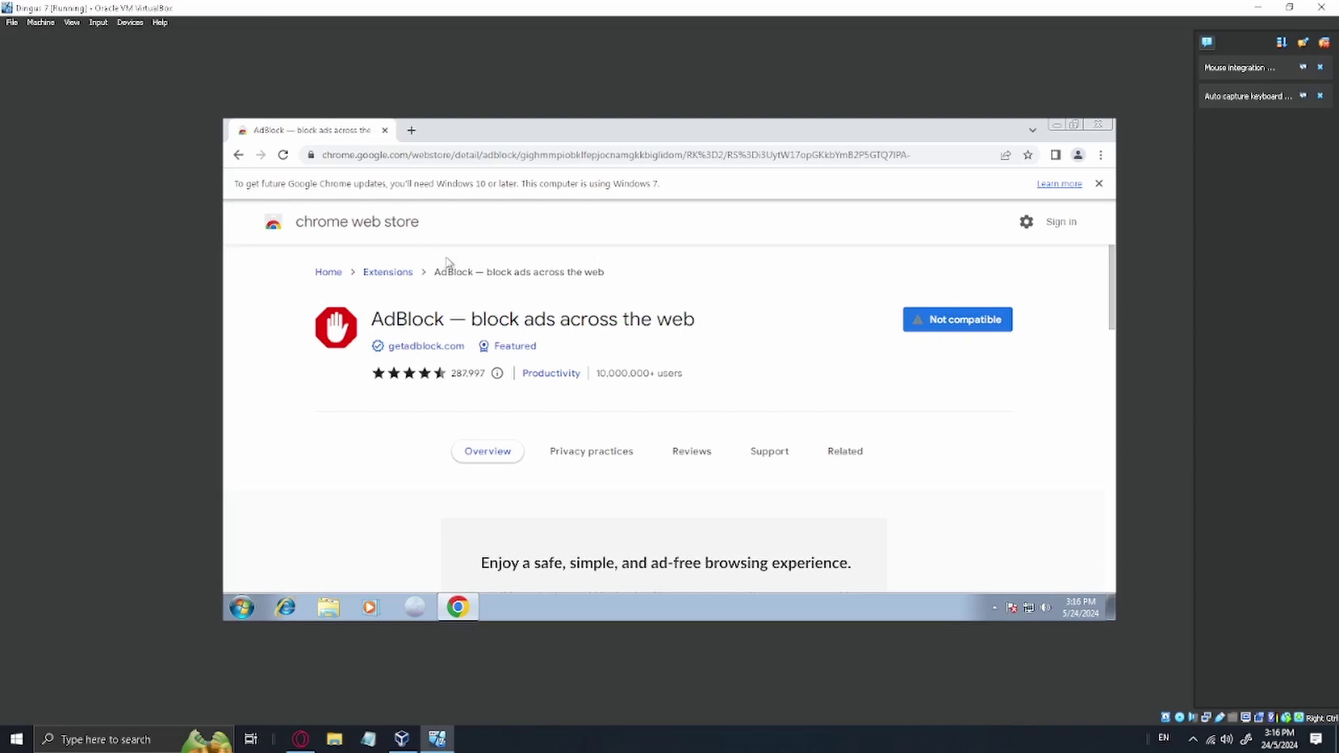
# Step: Search the Extensions store for 'adblocker' and open the Adblock for Youtube listing
pyautogui.click(388, 272)
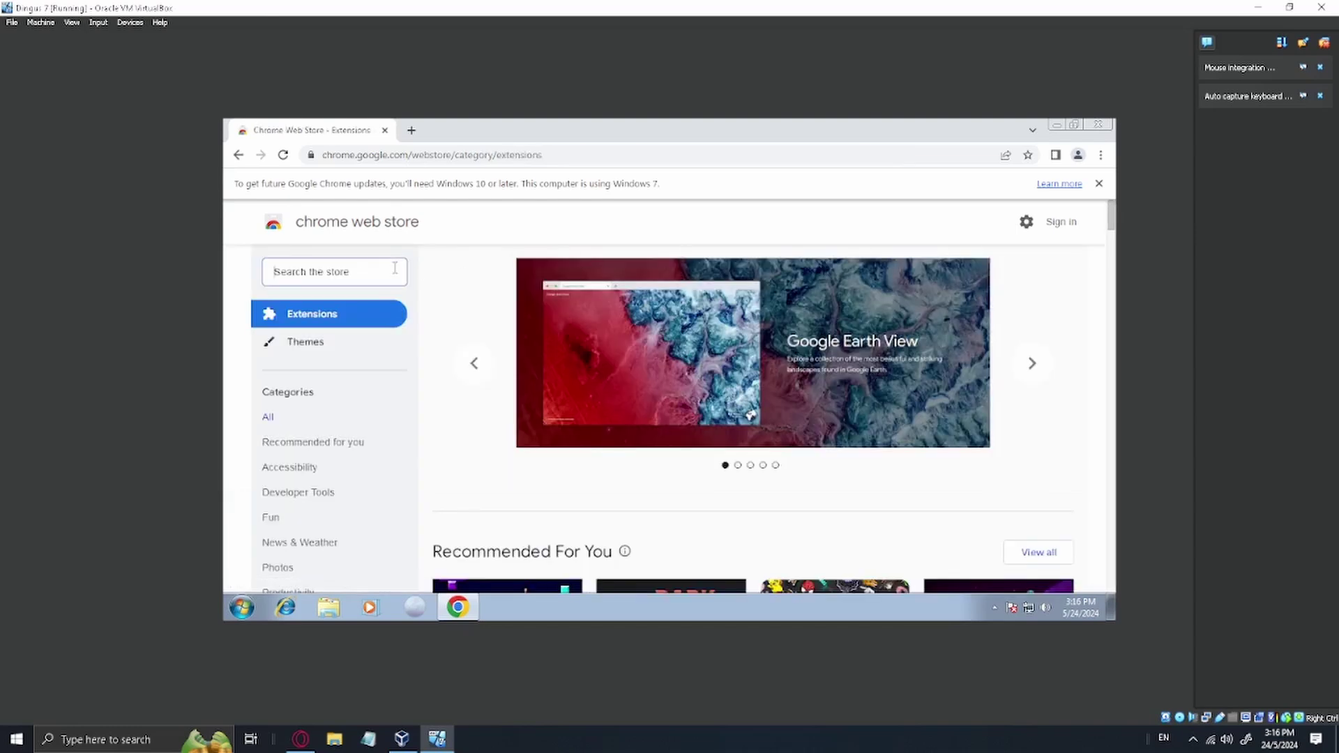
pyautogui.write('adblocker')
pyautogui.press('Return')
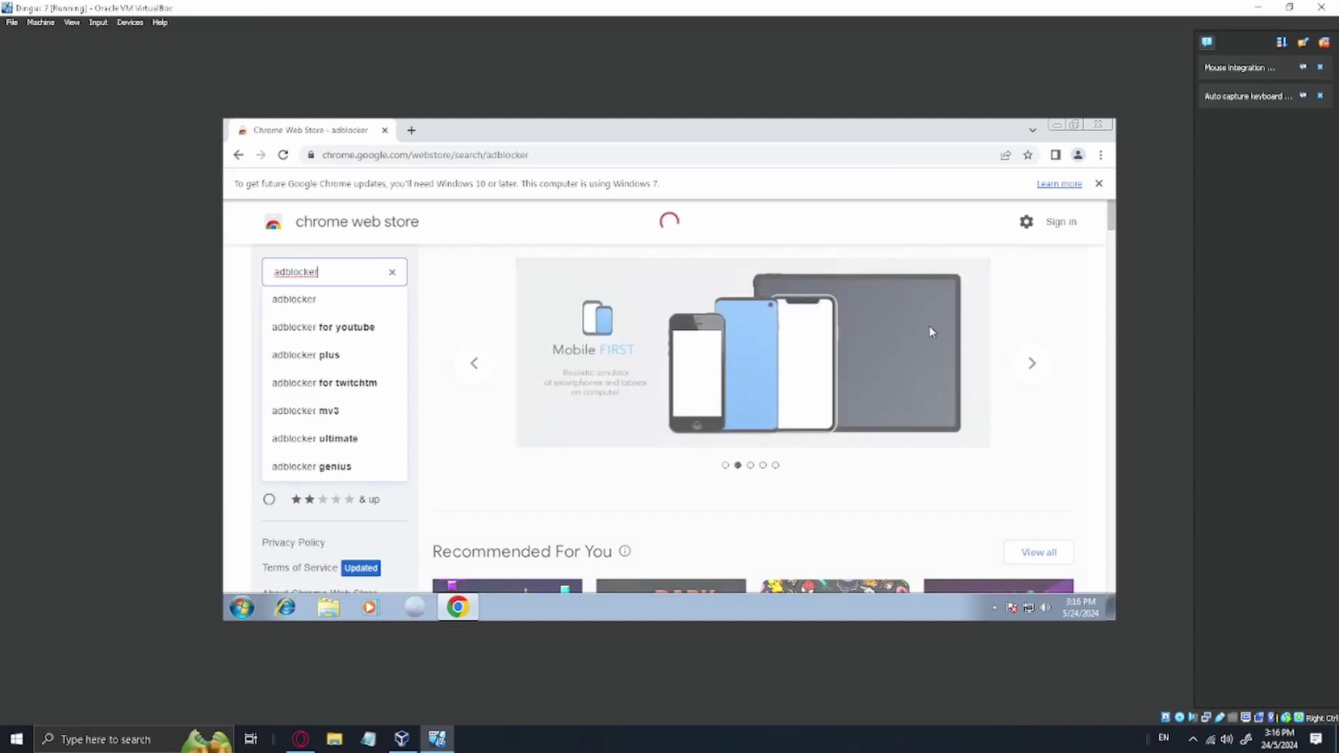
pyautogui.click(489, 394)
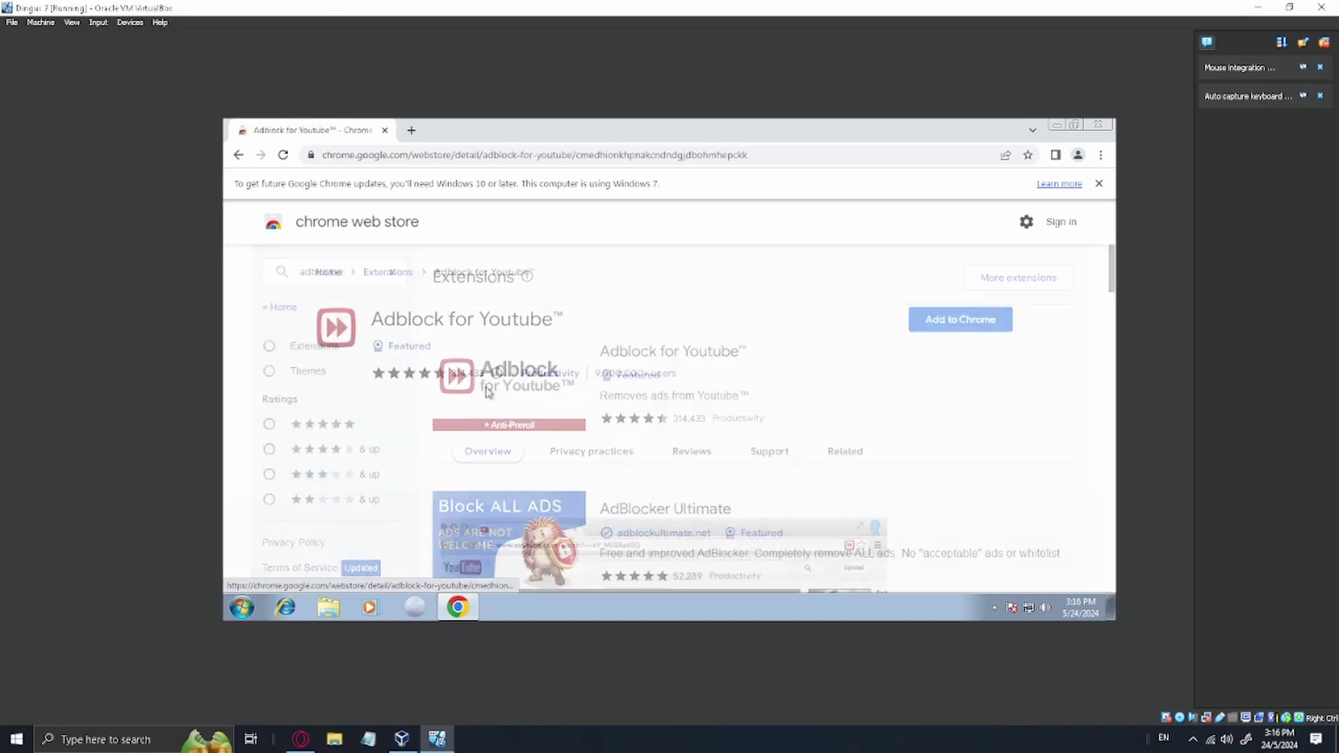
# Step: Add Adblock for Youtube to Chrome and dismiss the extension-added notice
pyautogui.click(936, 320)
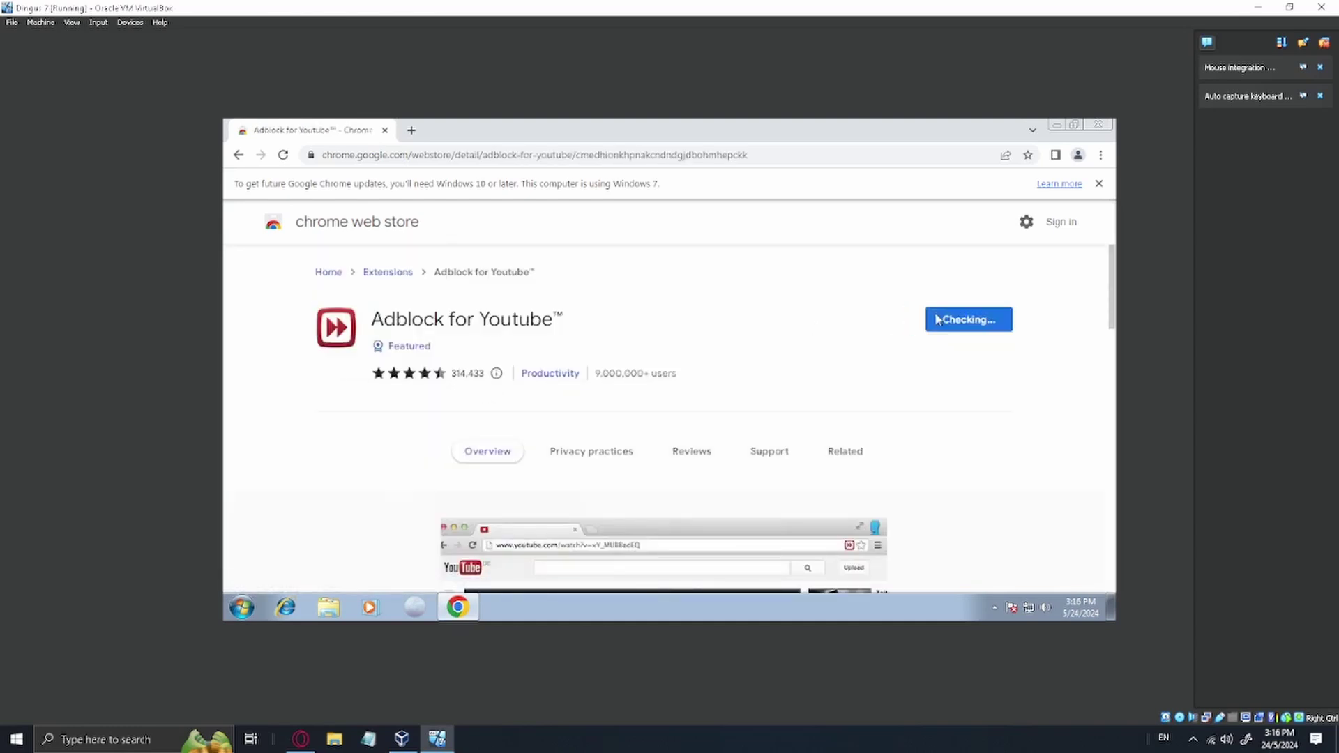
pyautogui.click(692, 271)
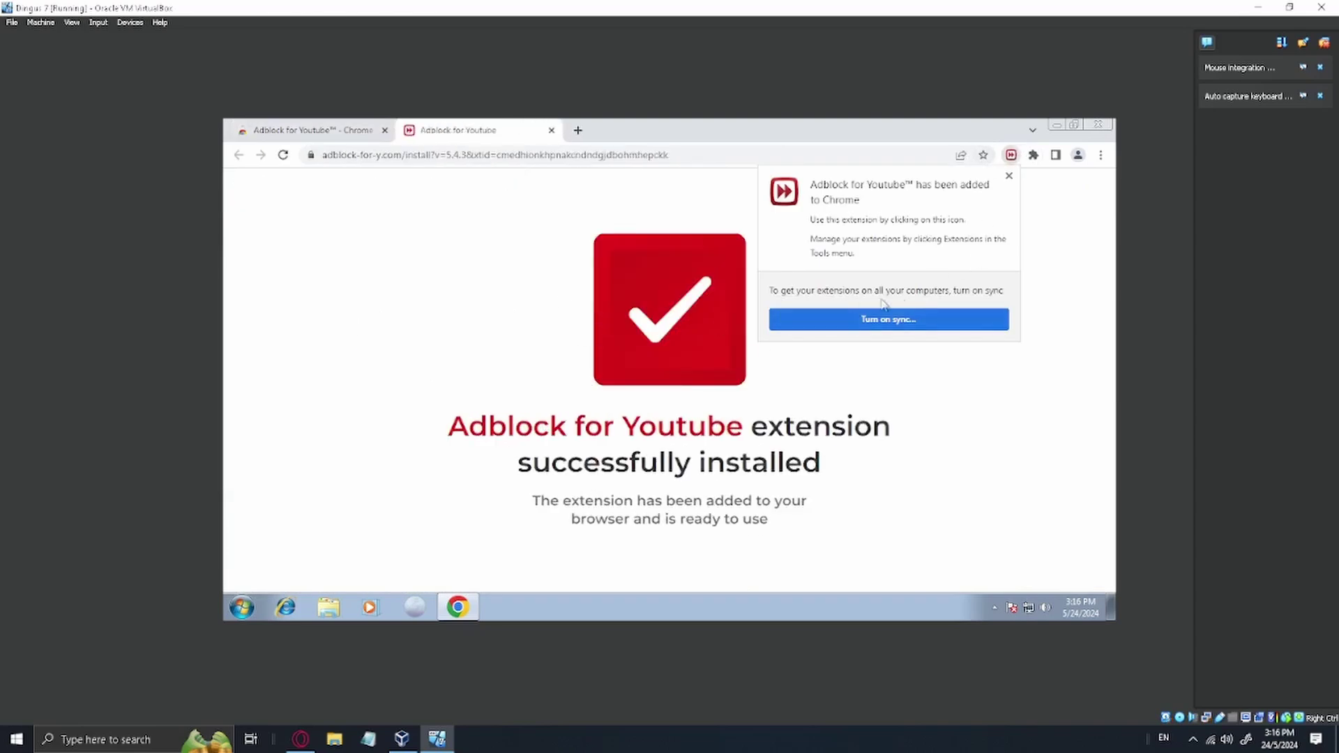
pyautogui.click(1008, 176)
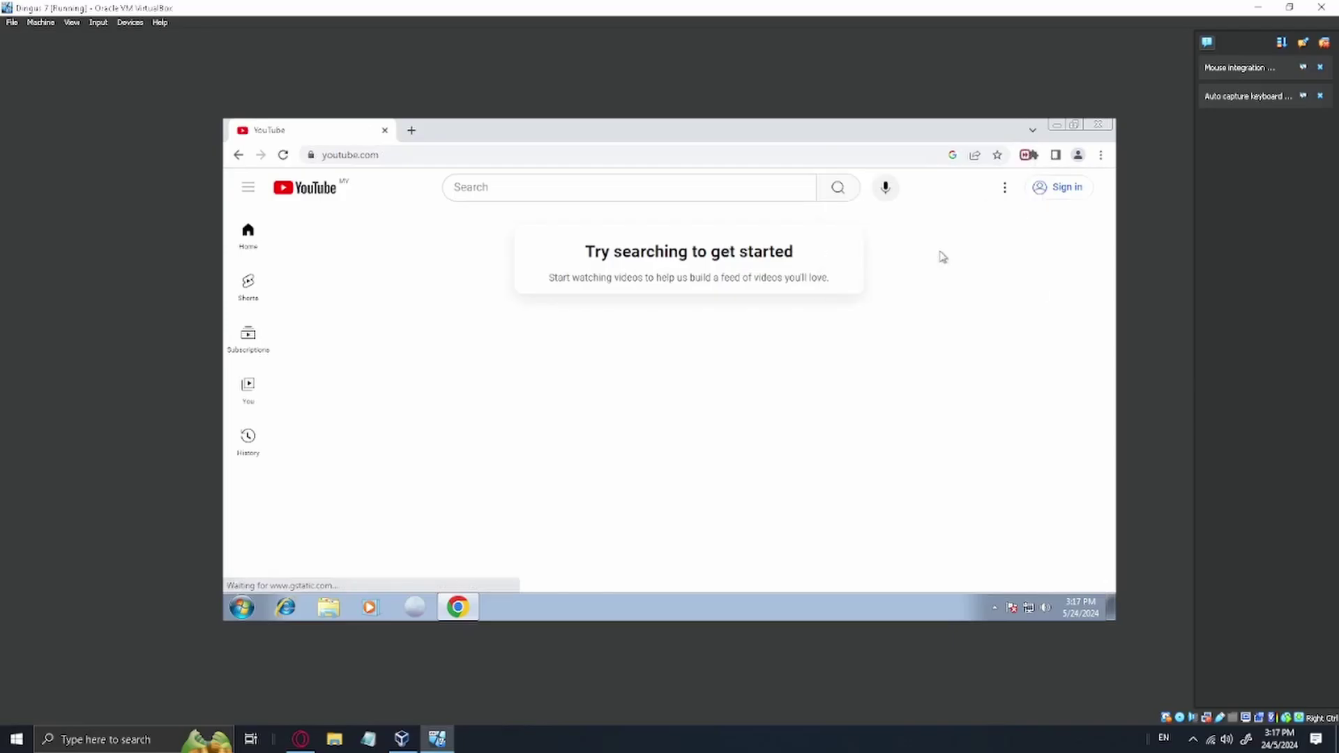
pyautogui.click(1011, 155)
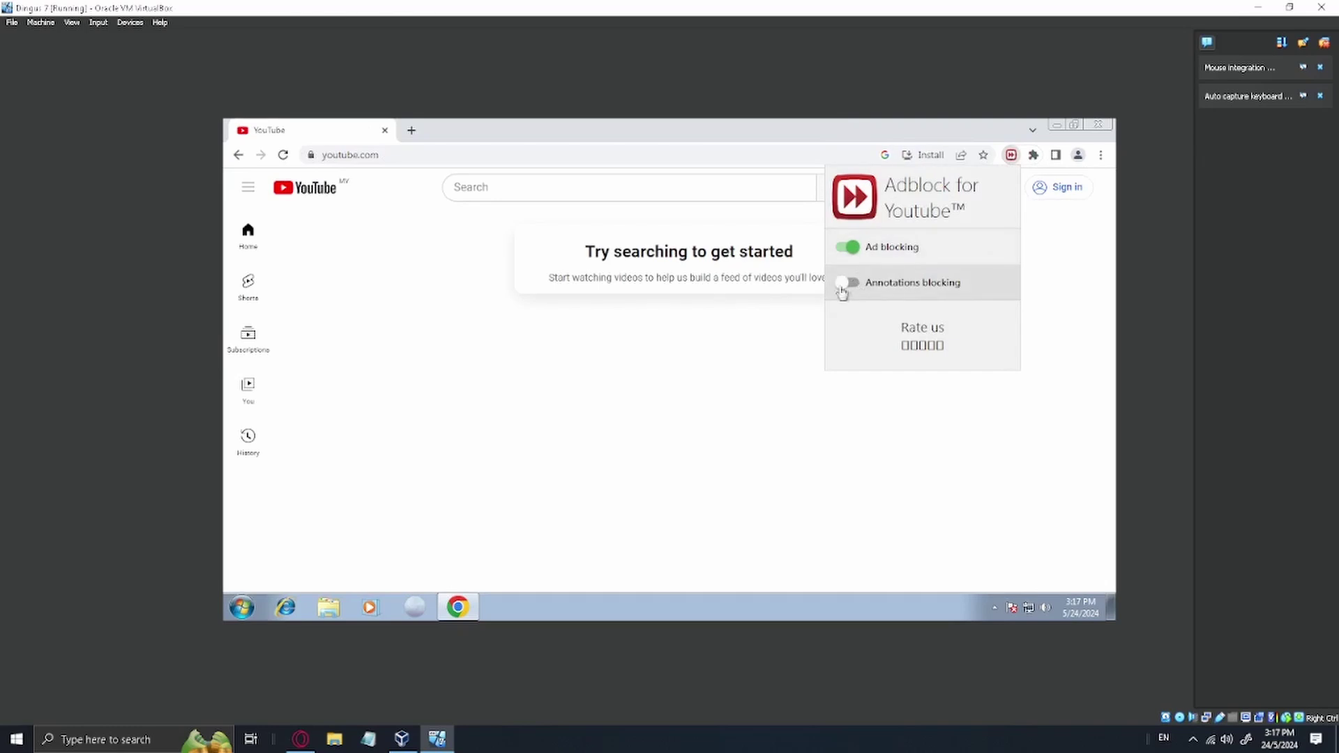
pyautogui.click(612, 374)
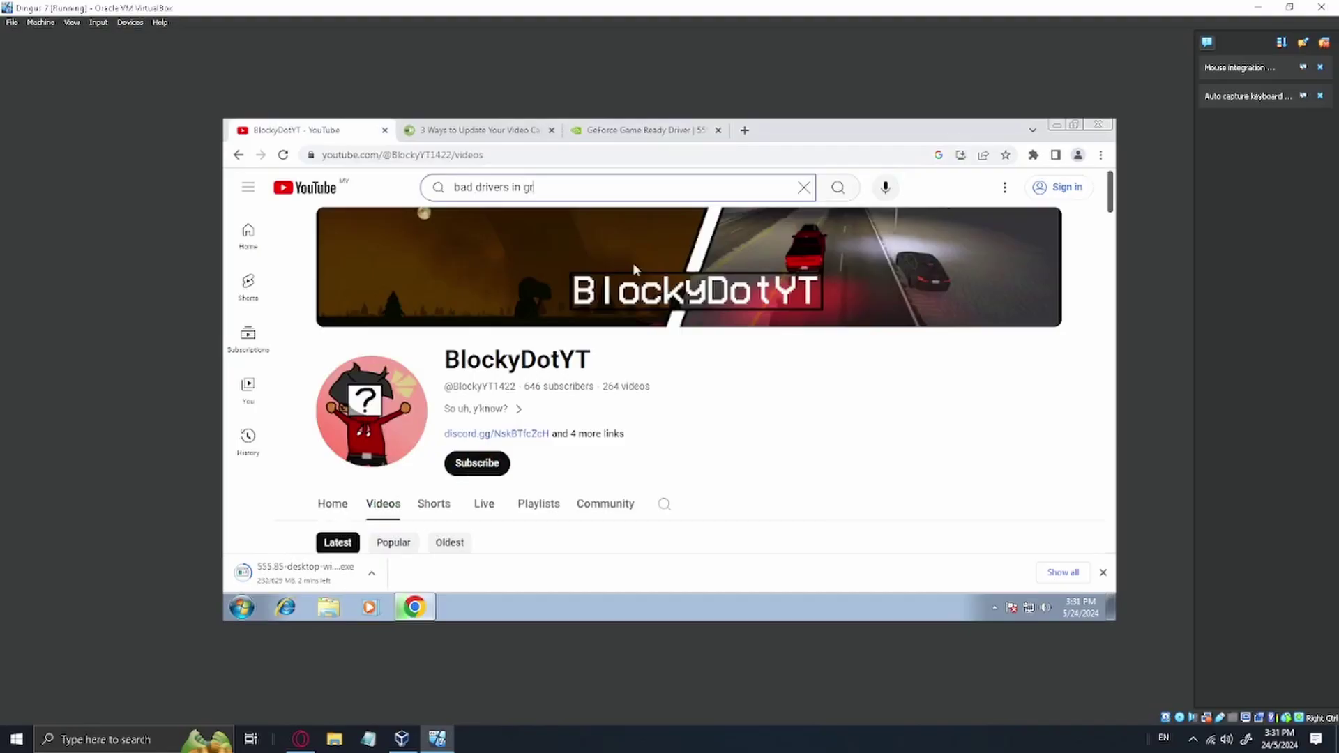
# Step: Replace the YouTube search text with 'windows animations', search, and browse the results
pyautogui.write('eeb')
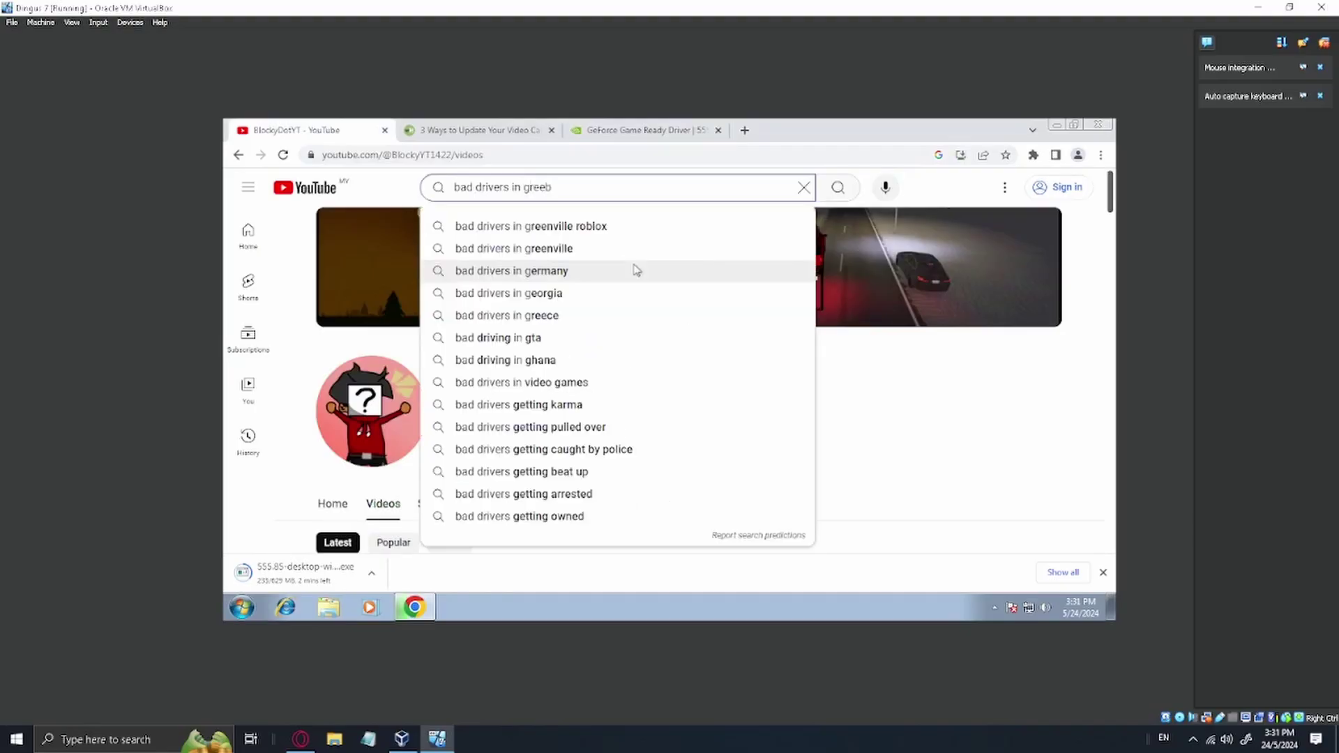
pyautogui.press('BackSpace')
pyautogui.press('BackSpace')
pyautogui.press('BackSpace')
pyautogui.press('BackSpace')
pyautogui.press('BackSpace')
pyautogui.press('BackSpace')
pyautogui.press('BackSpace')
pyautogui.press('BackSpace')
pyautogui.press('BackSpace')
pyautogui.press('BackSpace')
pyautogui.press('BackSpace')
pyautogui.press('BackSpace')
pyautogui.press('BackSpace')
pyautogui.press('BackSpace')
pyautogui.press('BackSpace')
pyautogui.press('BackSpace')
pyautogui.press('BackSpace')
pyautogui.press('BackSpace')
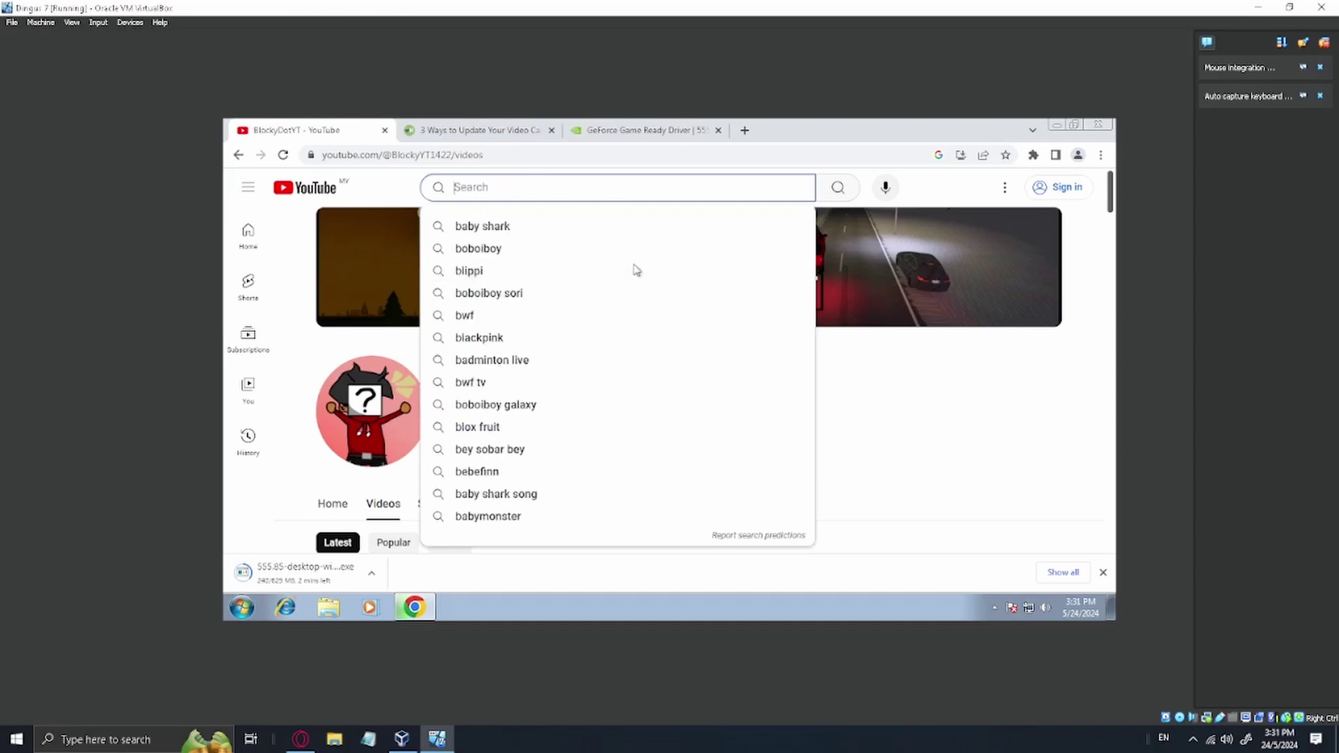
pyautogui.write('windows an')
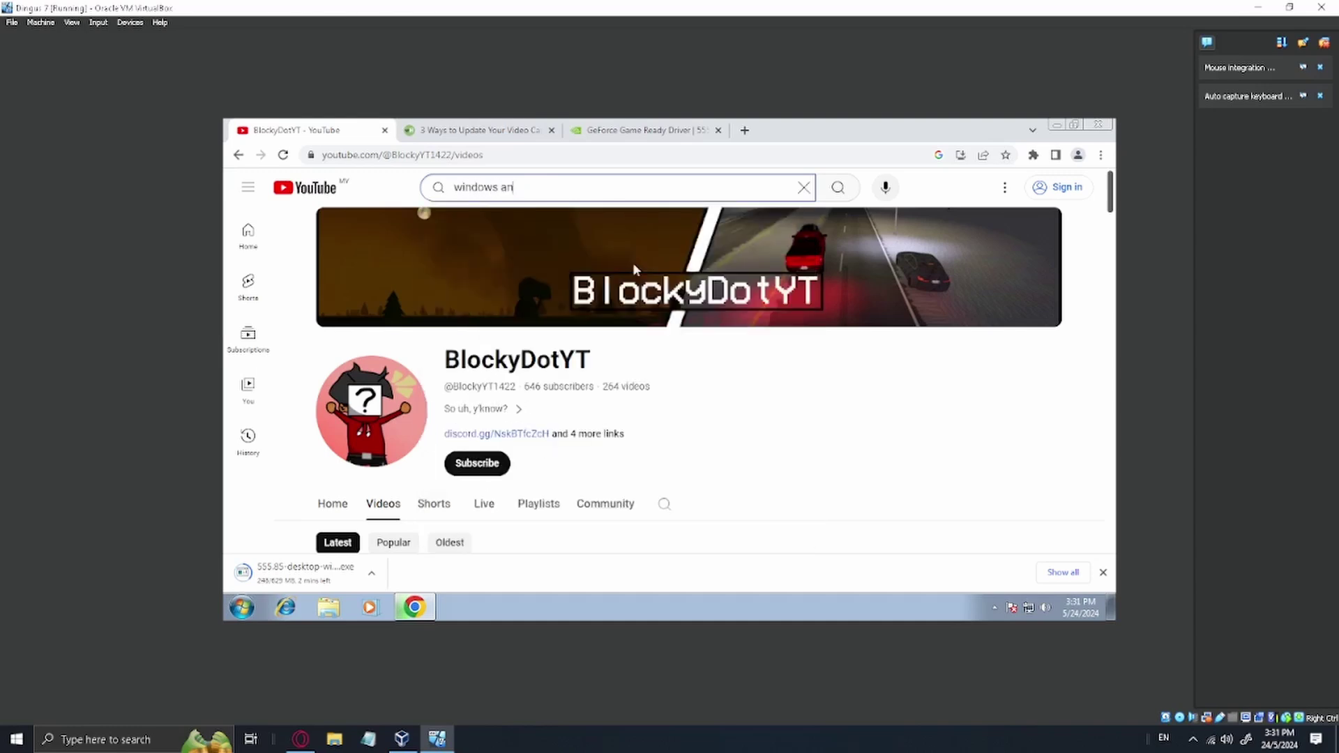
pyautogui.write('imations')
pyautogui.press('Return')
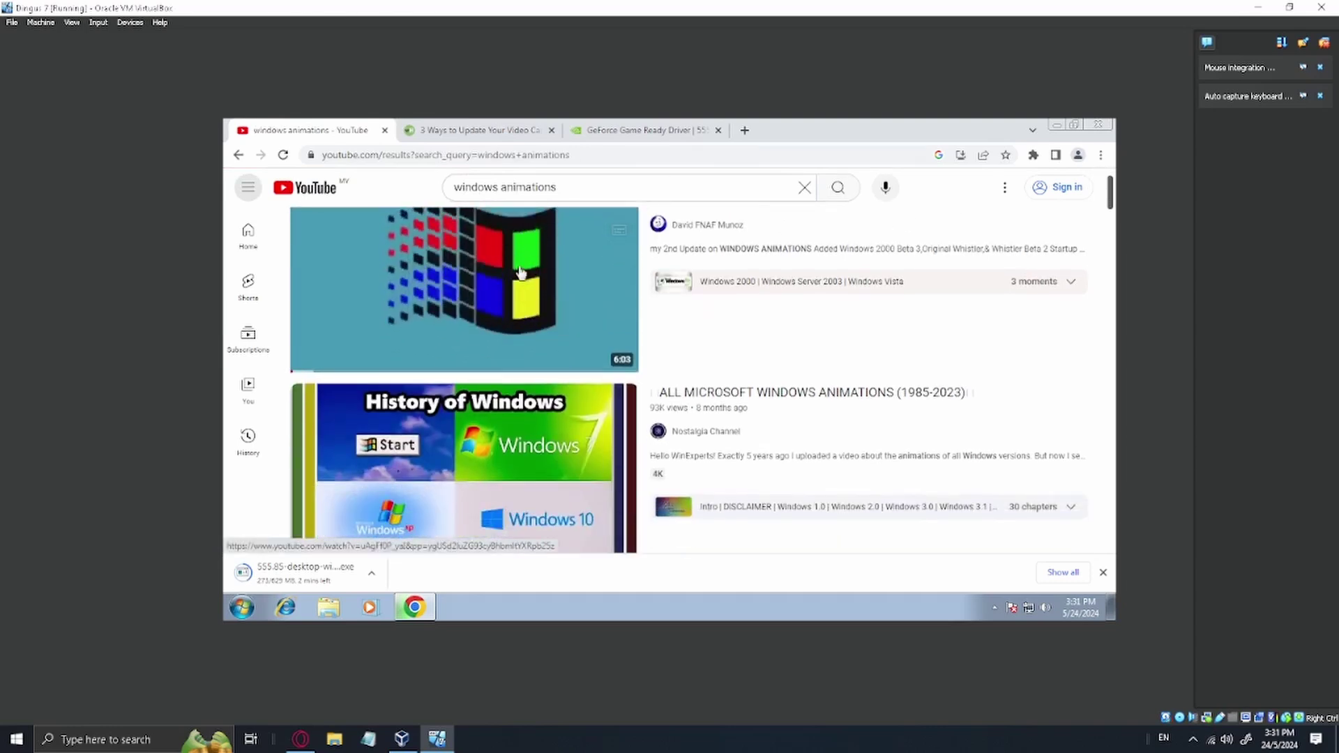
pyautogui.scroll(-1, 511, 278)
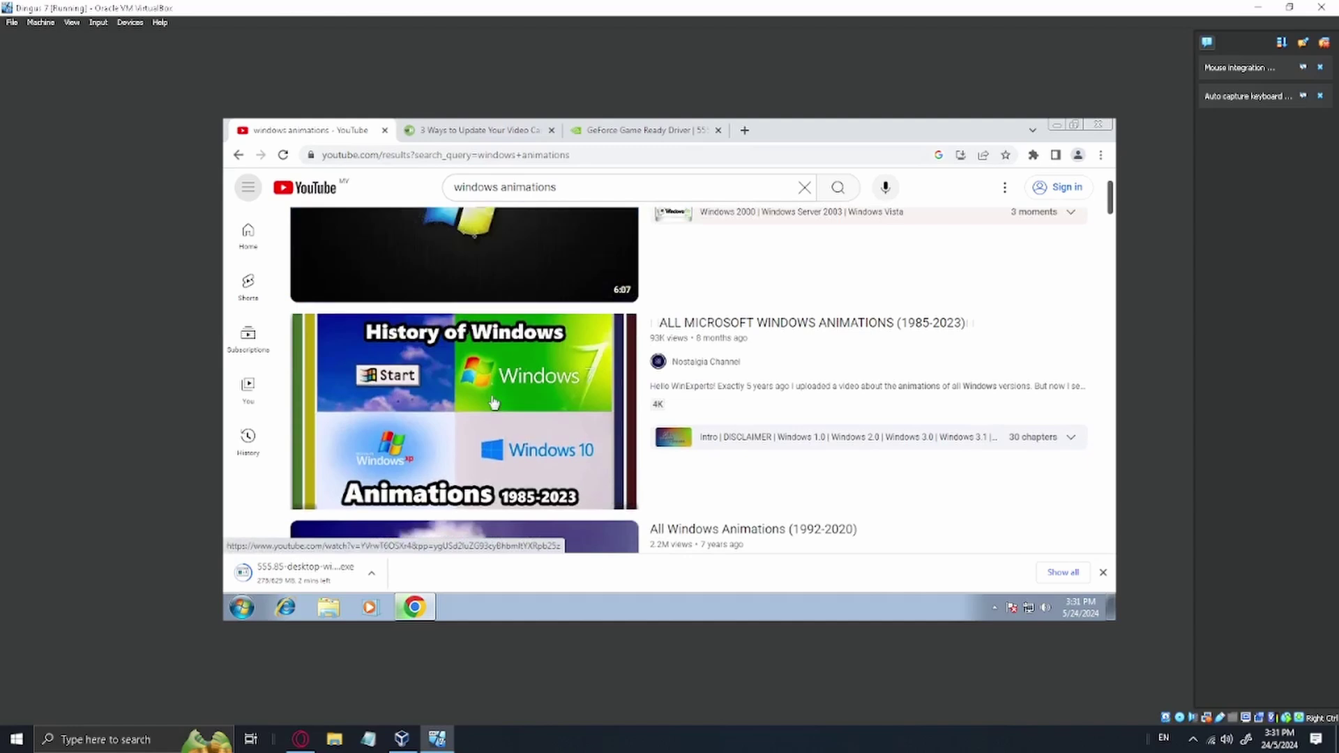
# Step: Open the All Windows Animations (UPDATED November 2018) video and make it full screen
pyautogui.click(462, 262)
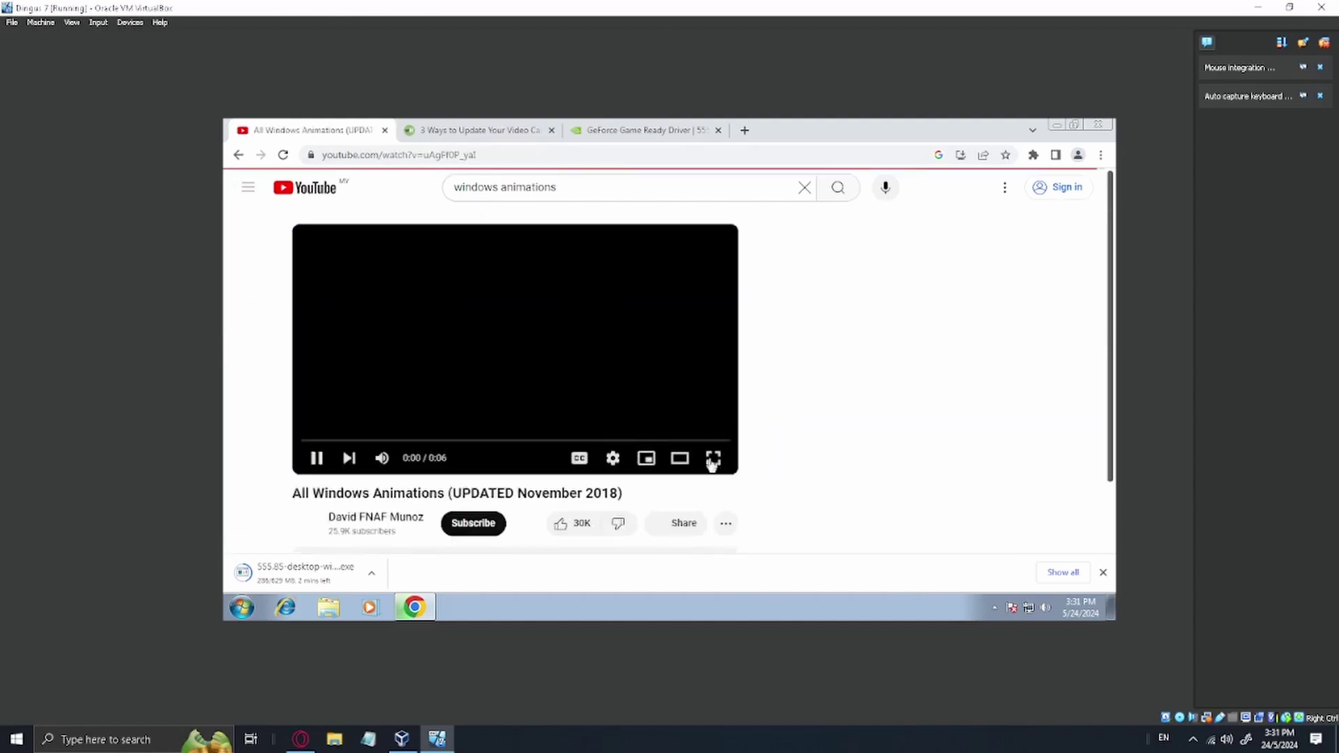
pyautogui.click(712, 459)
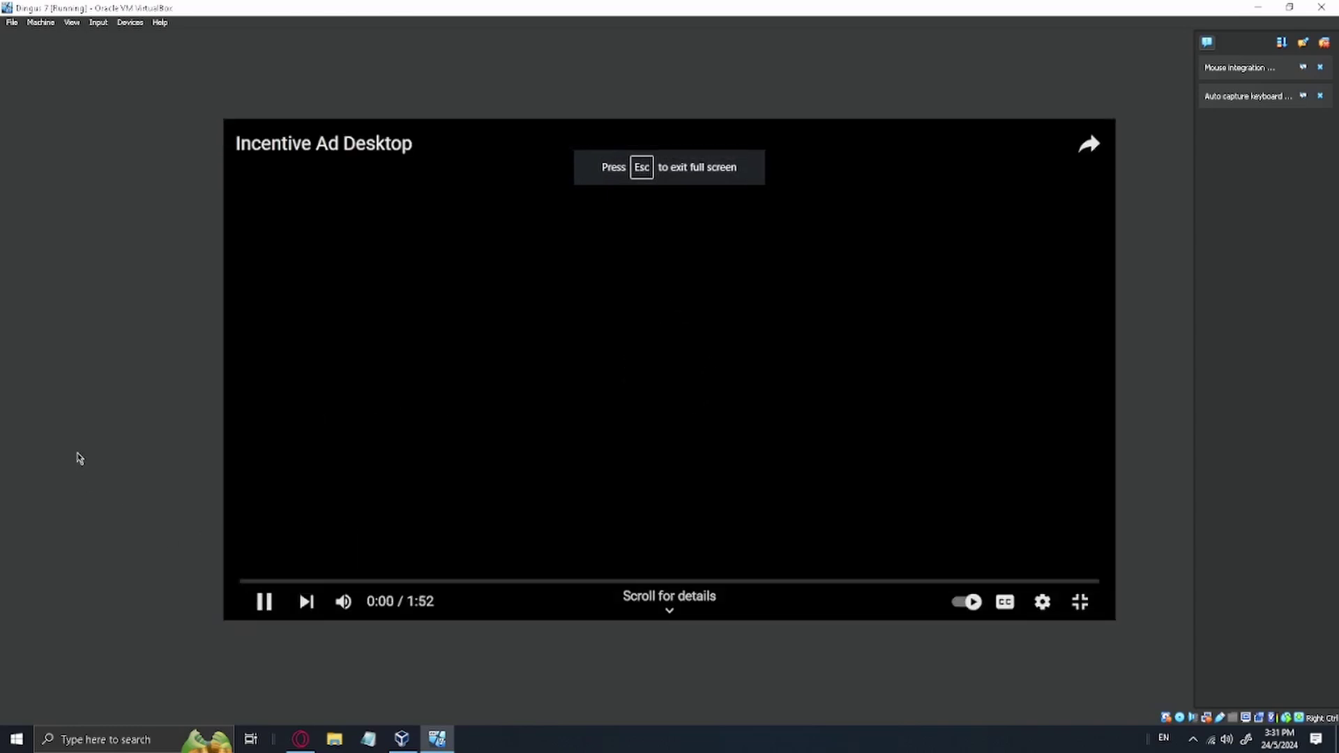